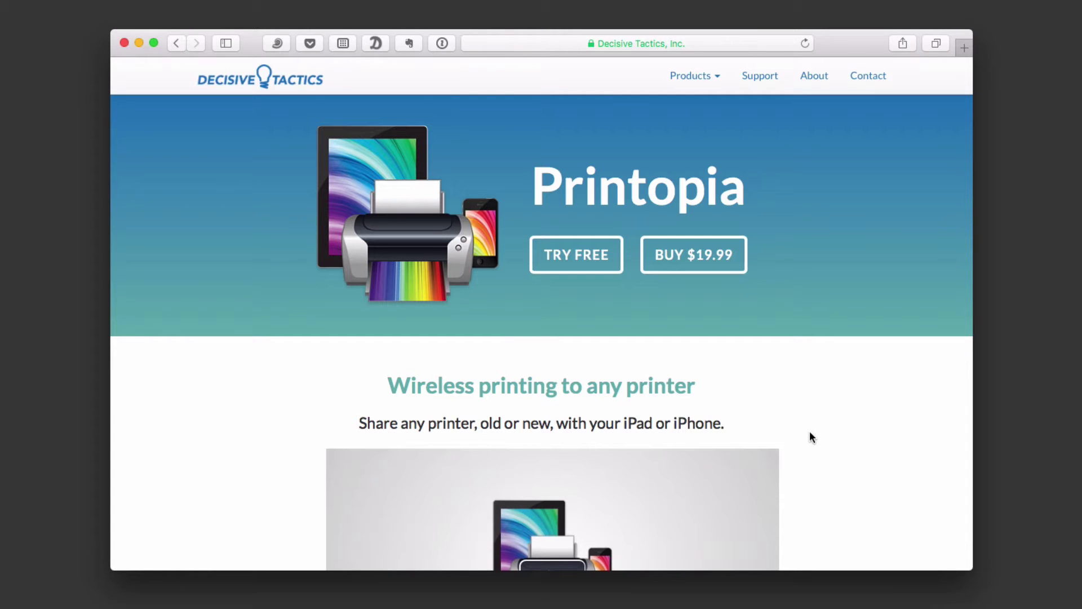
Step: Look through the Printopia product page down to its Additional Features section and return to the page start
scroll(847, 429, down, 15)
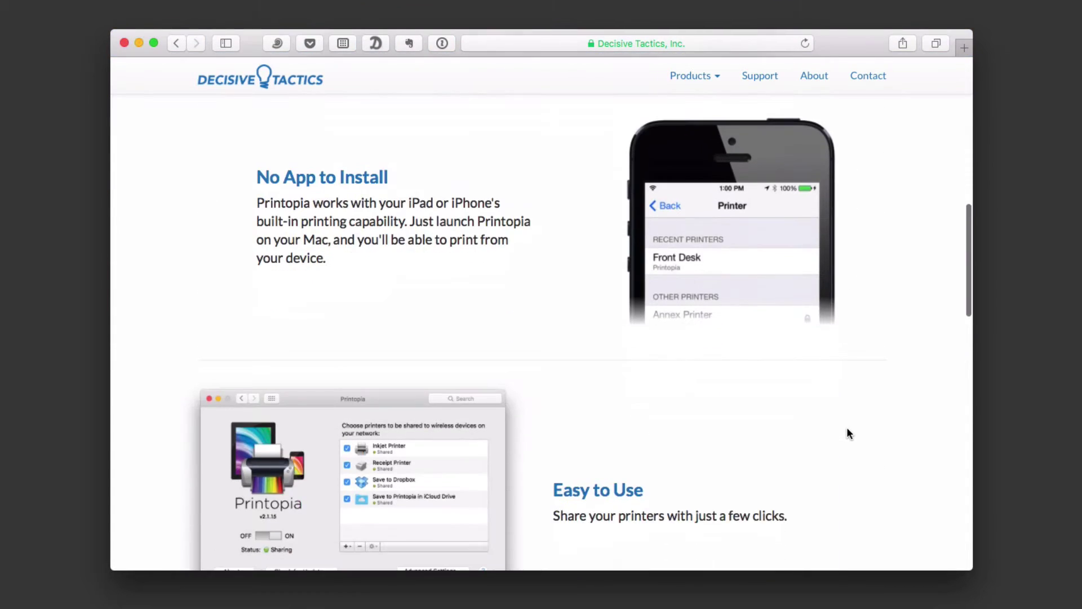
scroll(848, 433, down, 15)
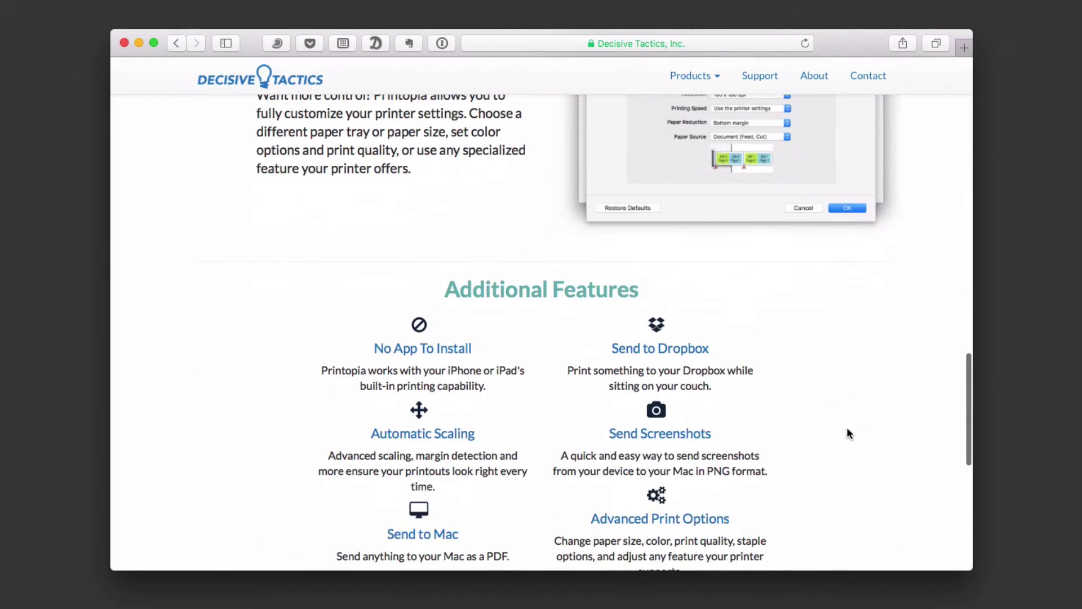
scroll(849, 433, up, 20)
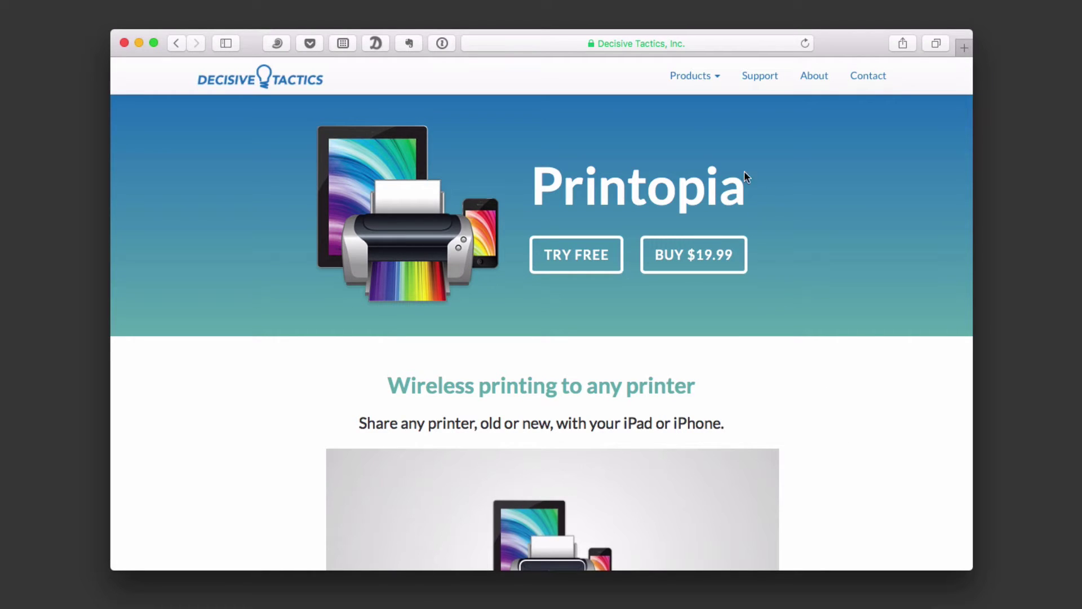
Step: Open the Printopia Pro product page and read its feature sections through Additional Features
click(714, 79)
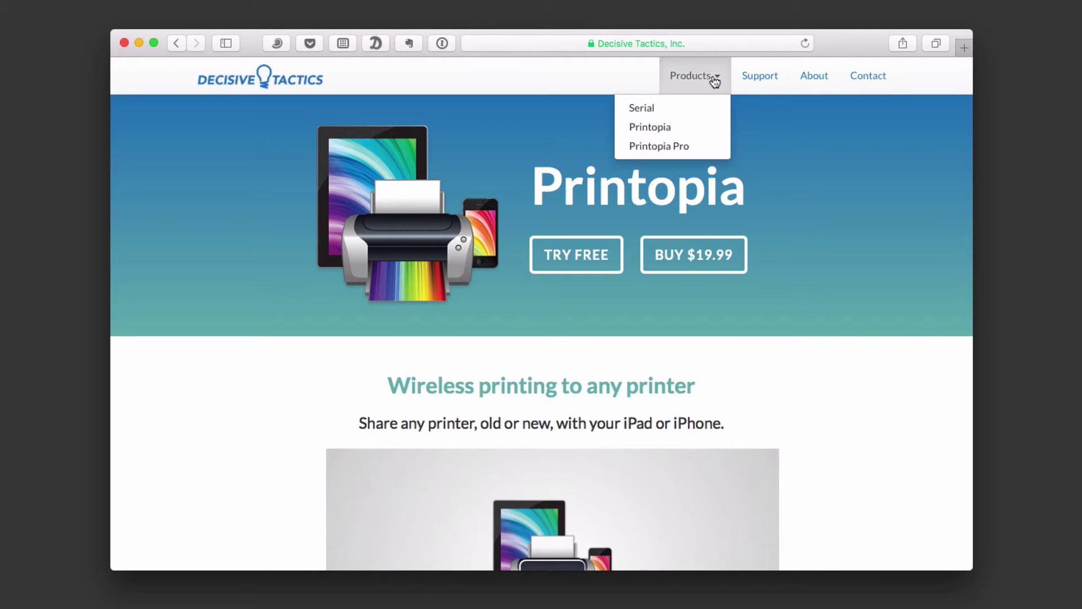
click(681, 146)
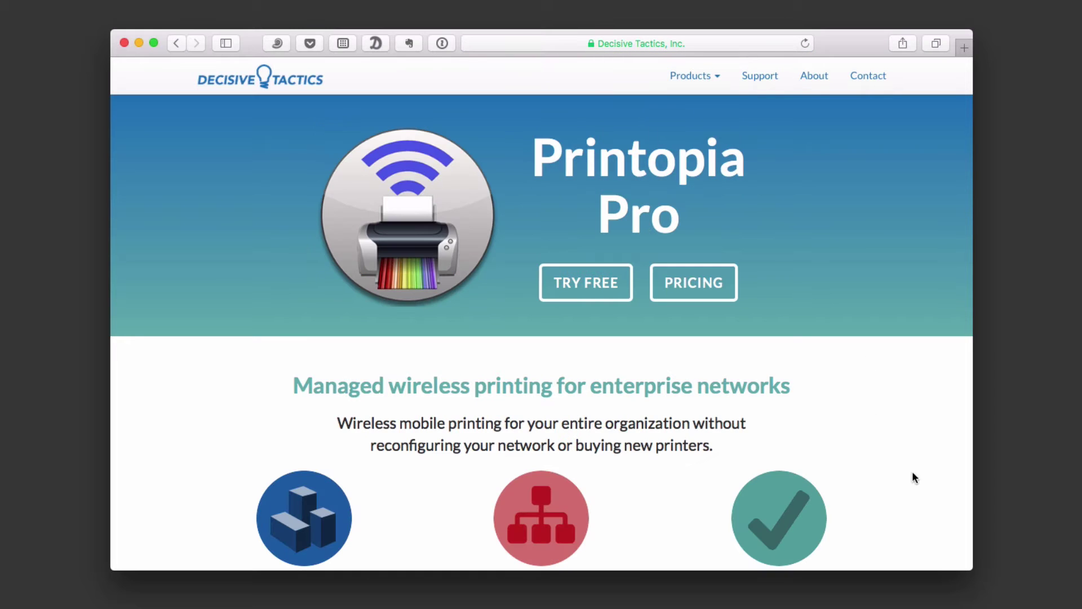
scroll(893, 463, down, 5)
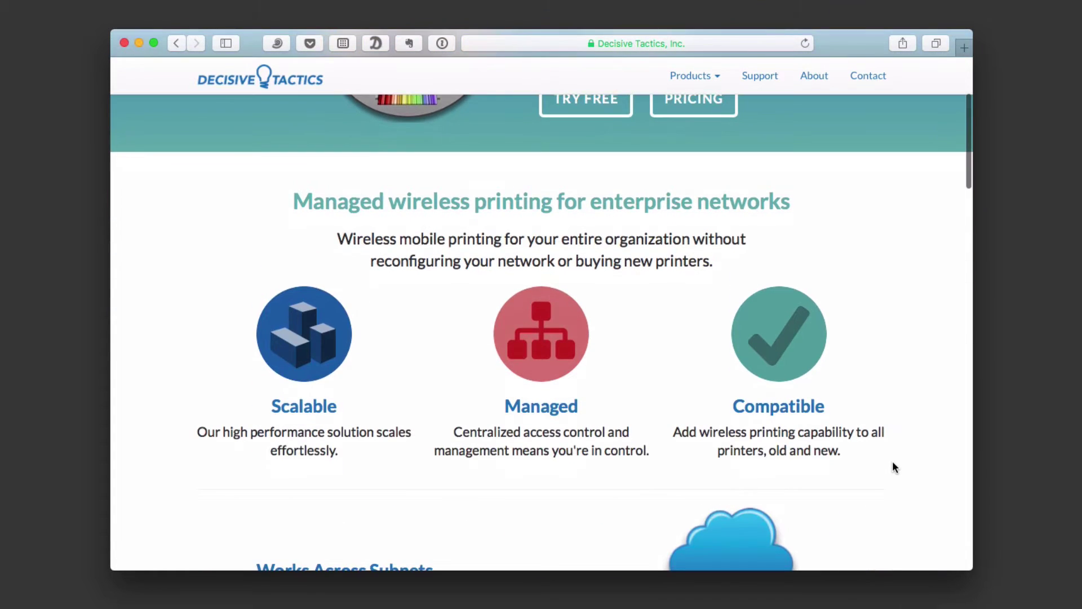
scroll(893, 463, down, 5)
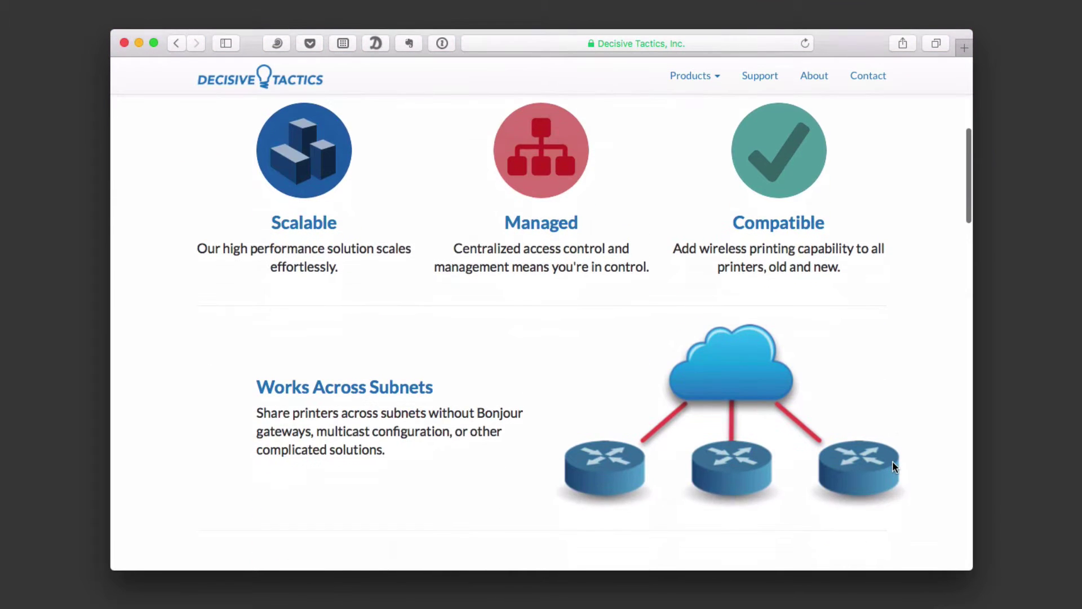
scroll(892, 461, down, 3)
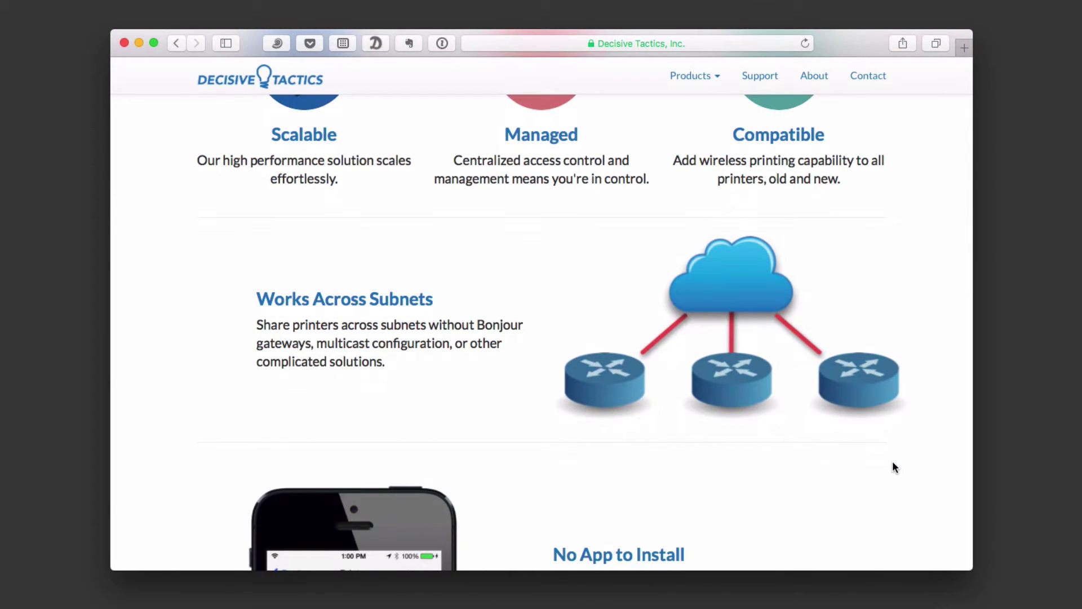
scroll(891, 461, down, 10)
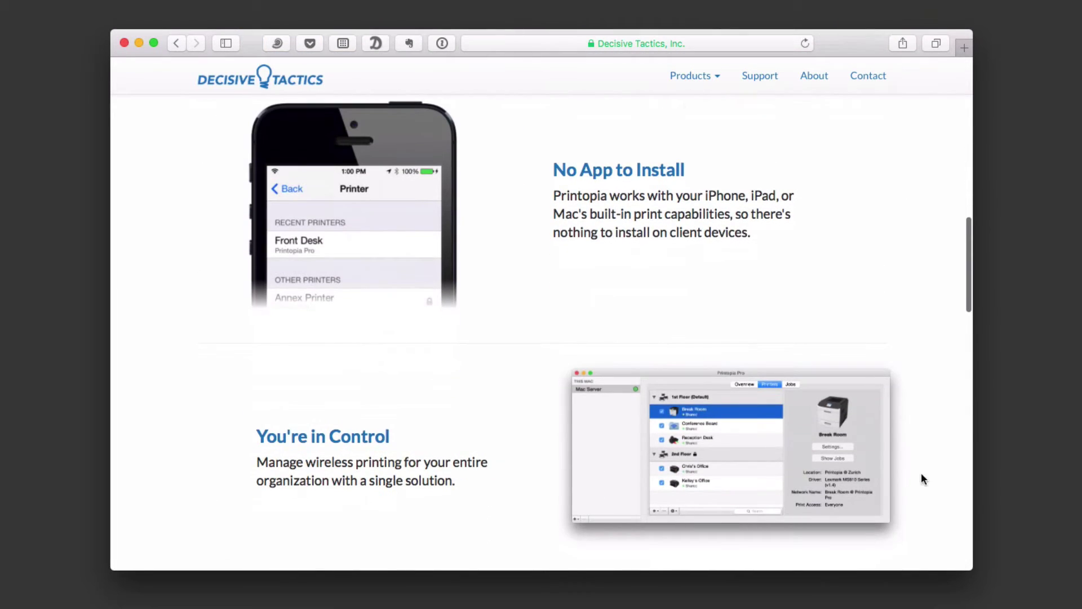
scroll(907, 490, down, 2)
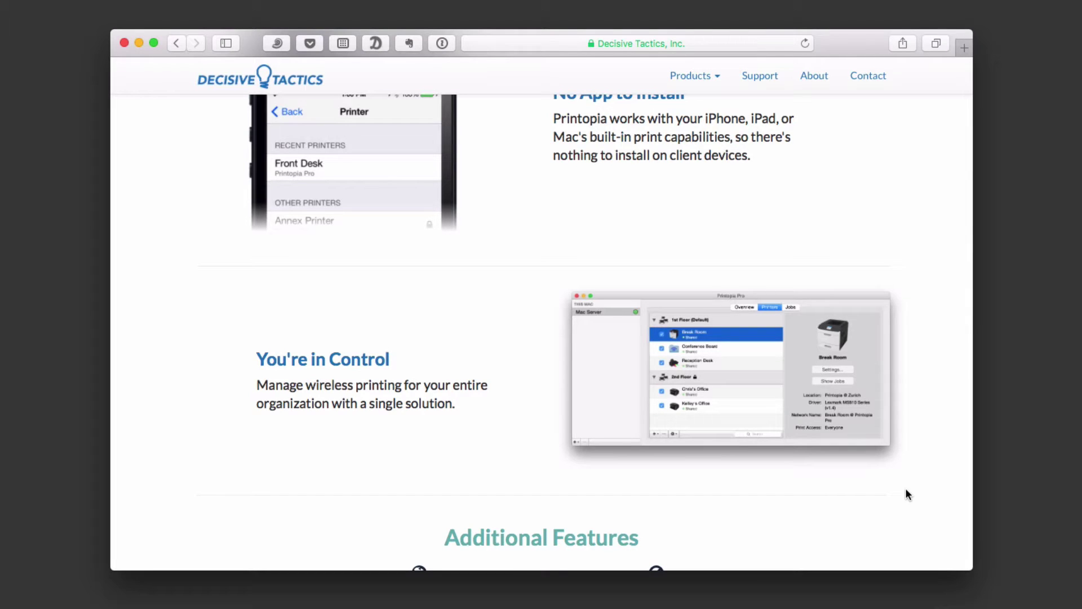
scroll(906, 493, down, 4)
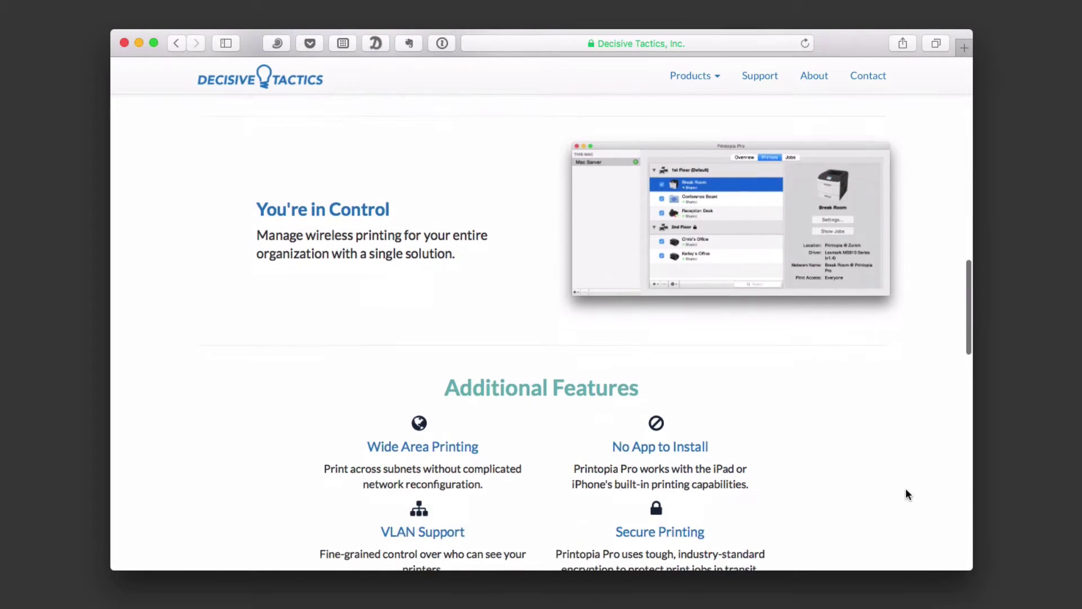
scroll(905, 494, down, 3)
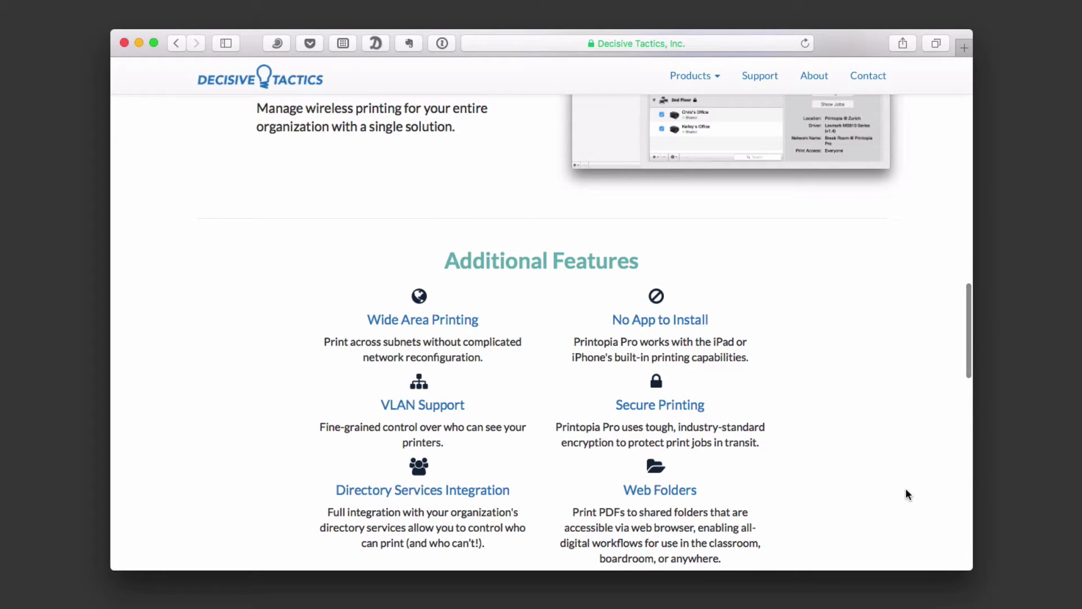
scroll(906, 494, down, 2)
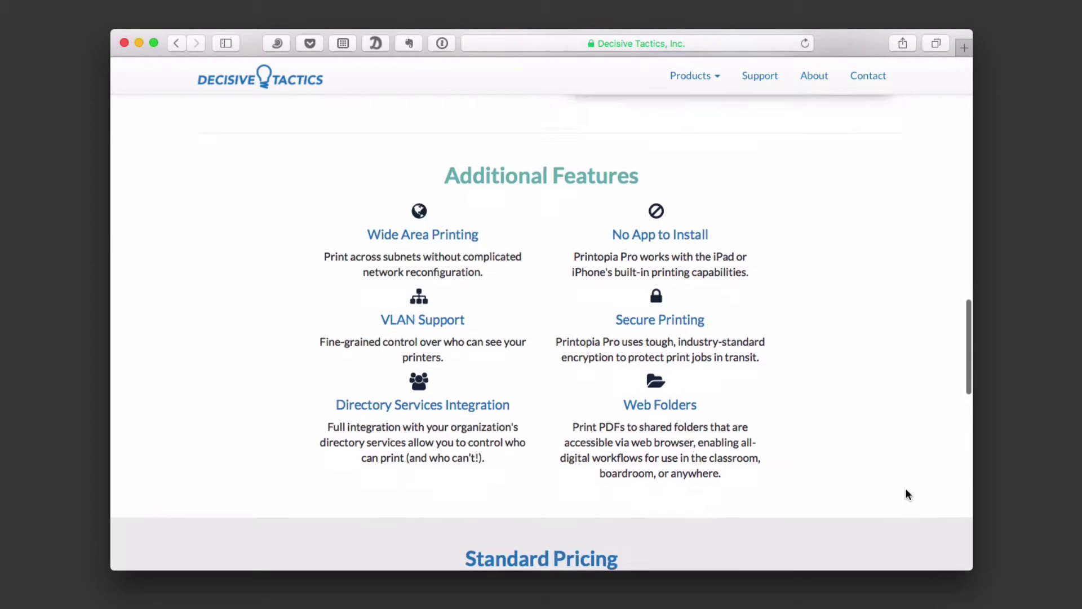
Step: Examine the Printopia Pro Standard Pricing plans and return to the beginning of the page
scroll(906, 494, down, 3)
scroll(906, 494, down, 5)
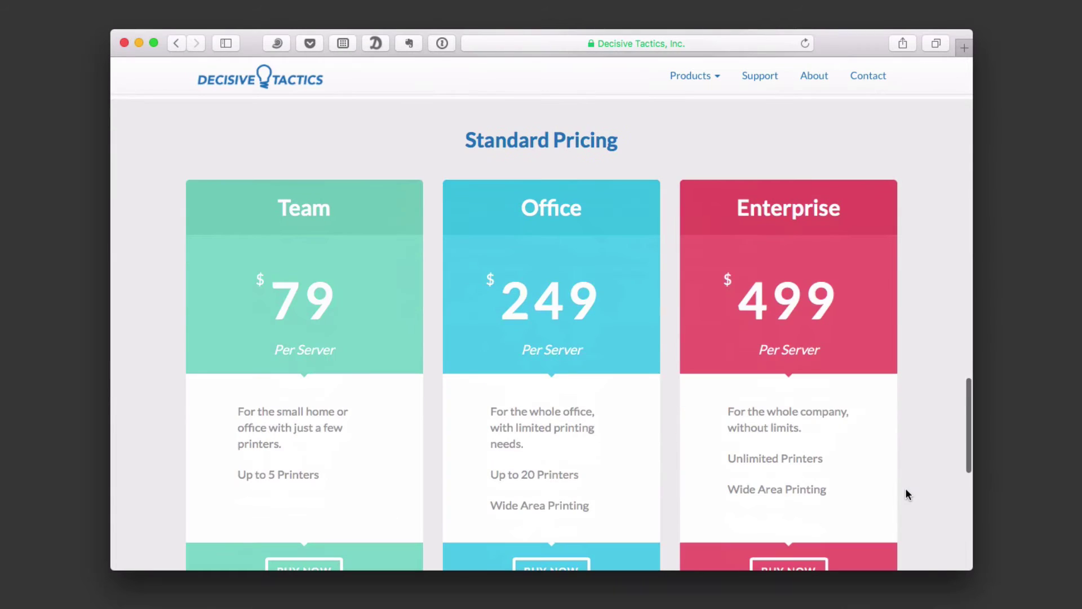
scroll(906, 493, down, 2)
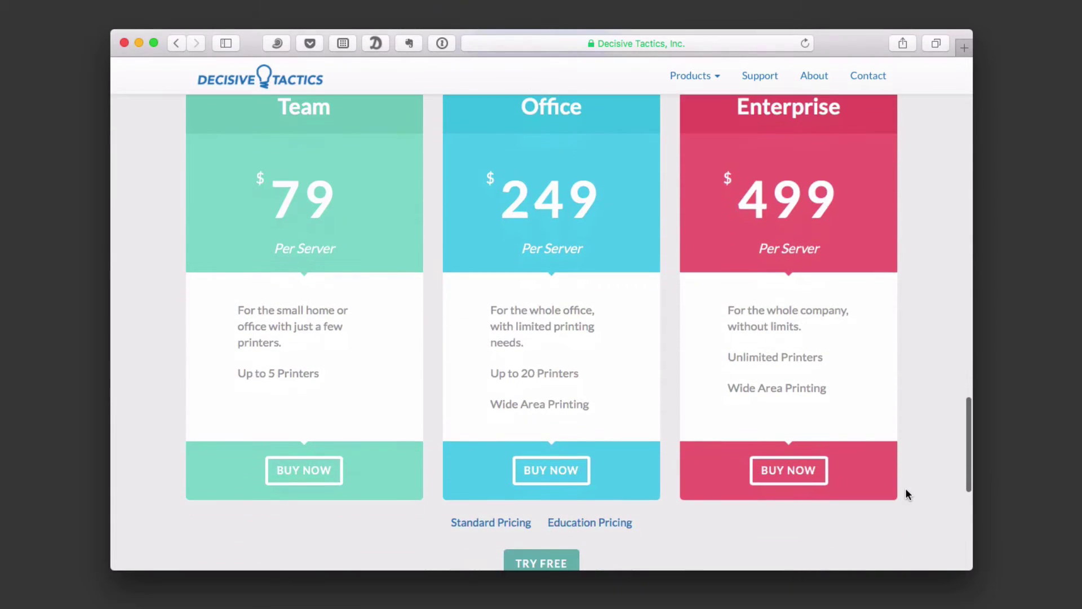
scroll(906, 494, up, 20)
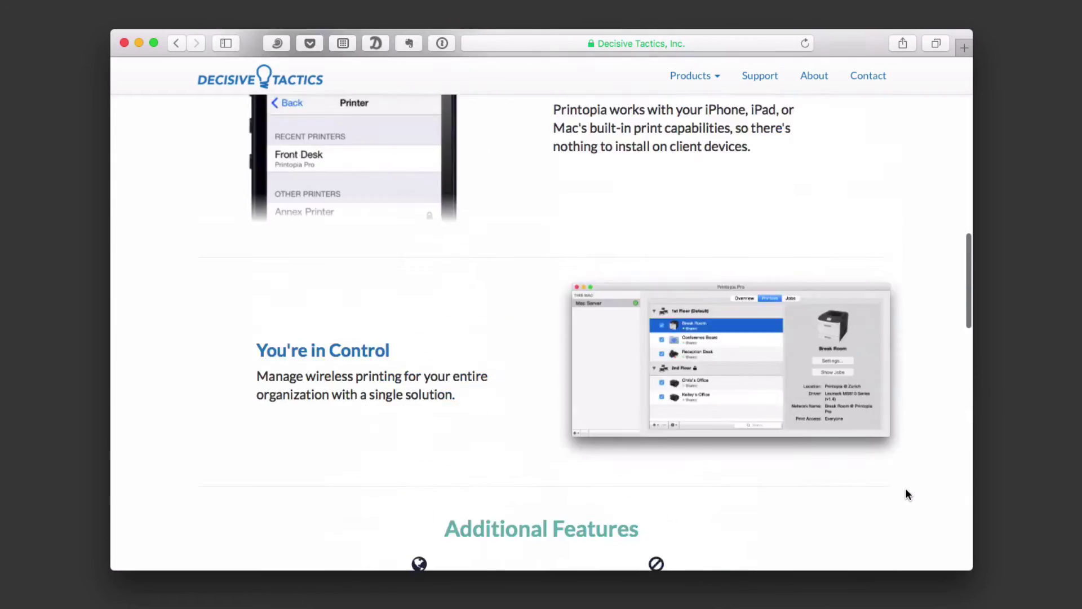
scroll(905, 488, up, 10)
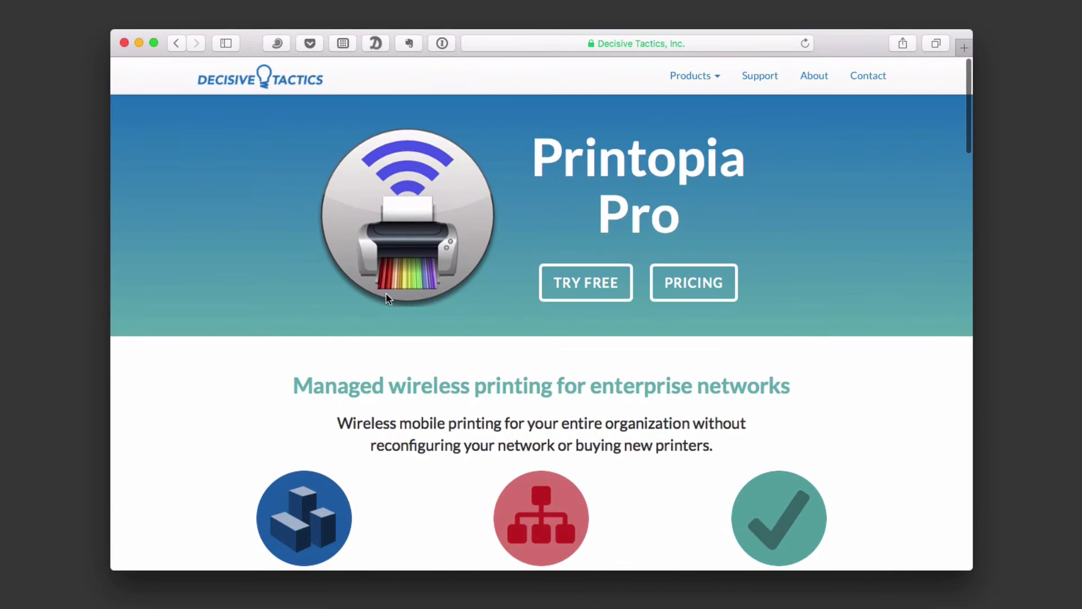
Step: Minimize the browser window and switch to System Preferences to open the Printopia pane from the full preferences overview
click(138, 42)
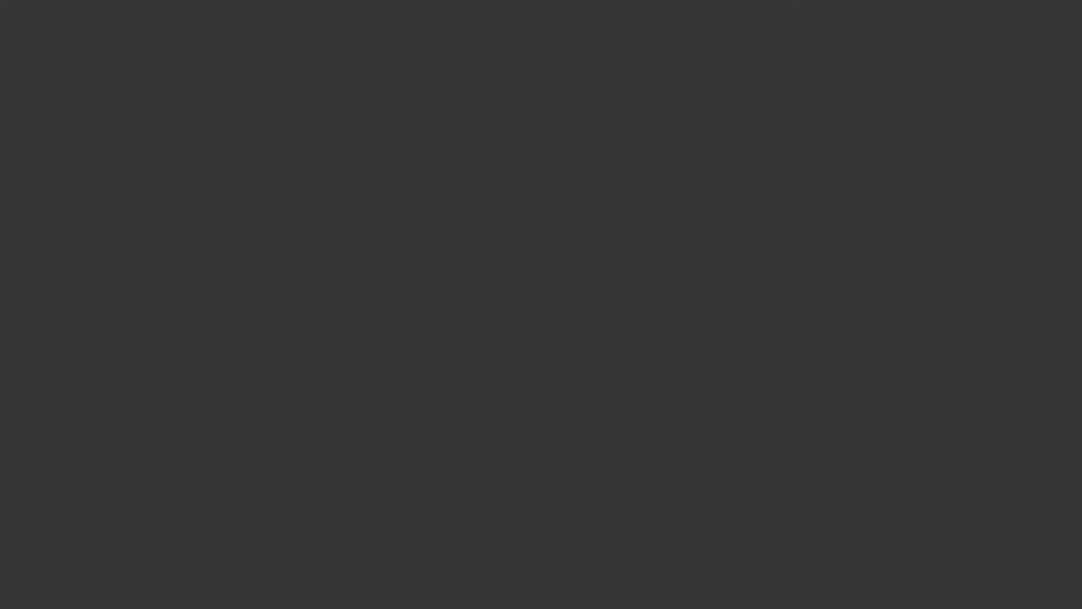
click(1038, 564)
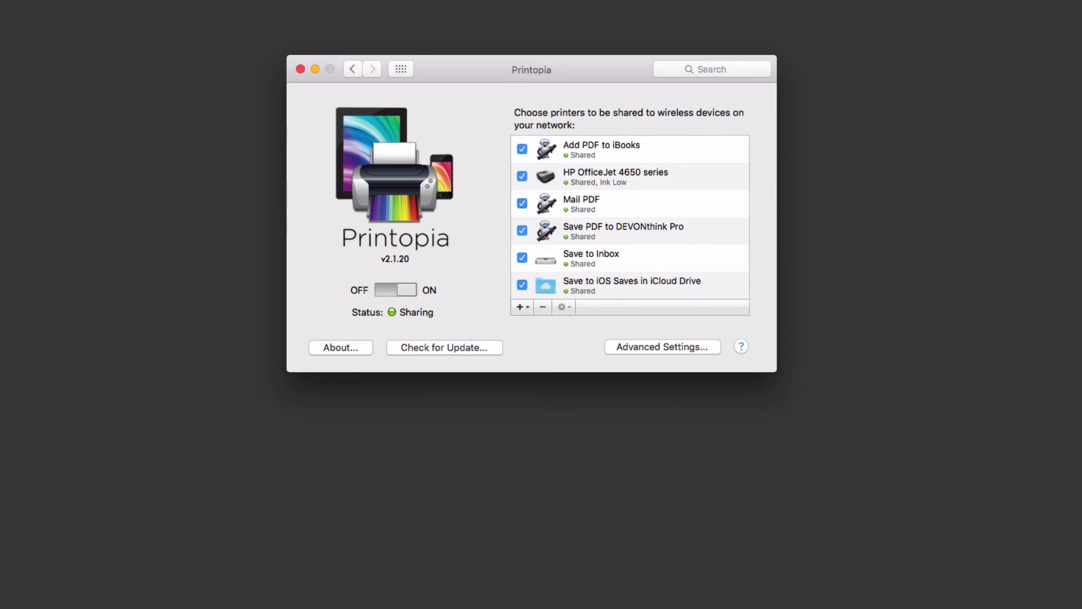
click(402, 69)
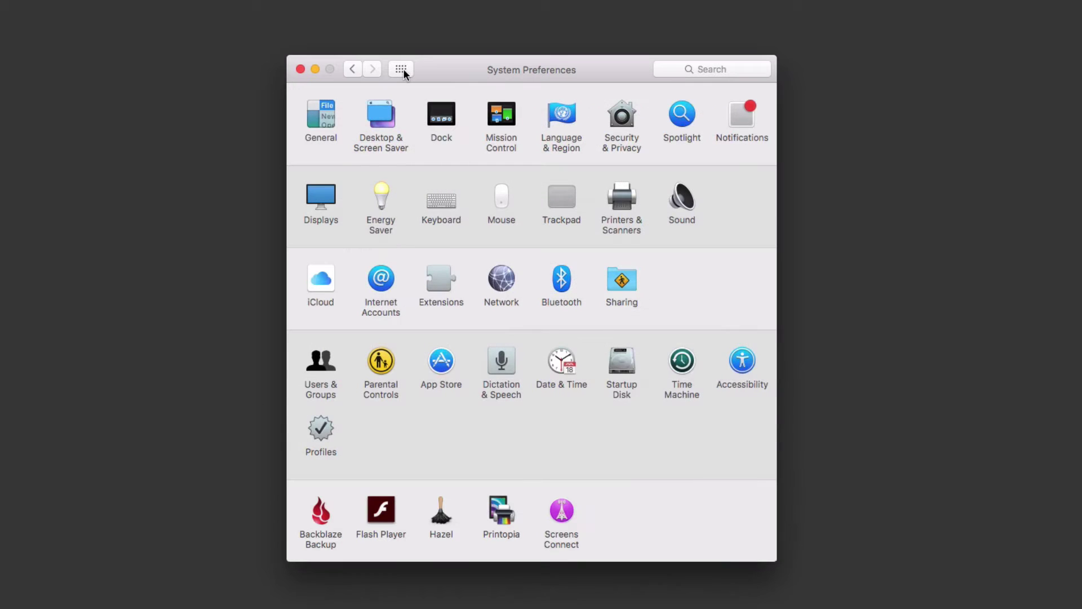
click(500, 517)
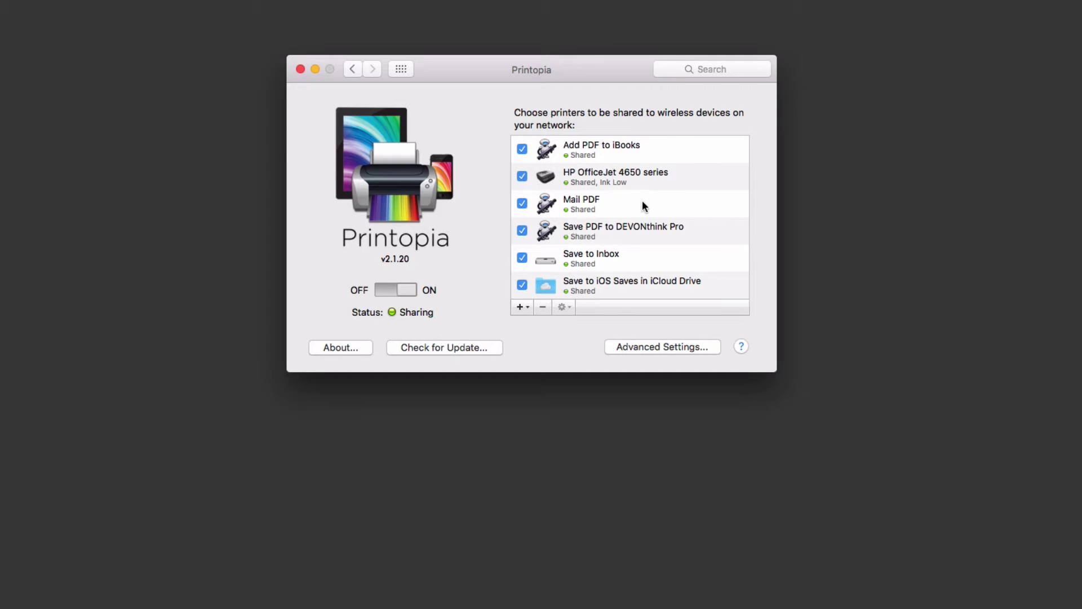
Step: Open the printer properties of the HP OfficeJet 4650 series and view the available settings categories
click(657, 178)
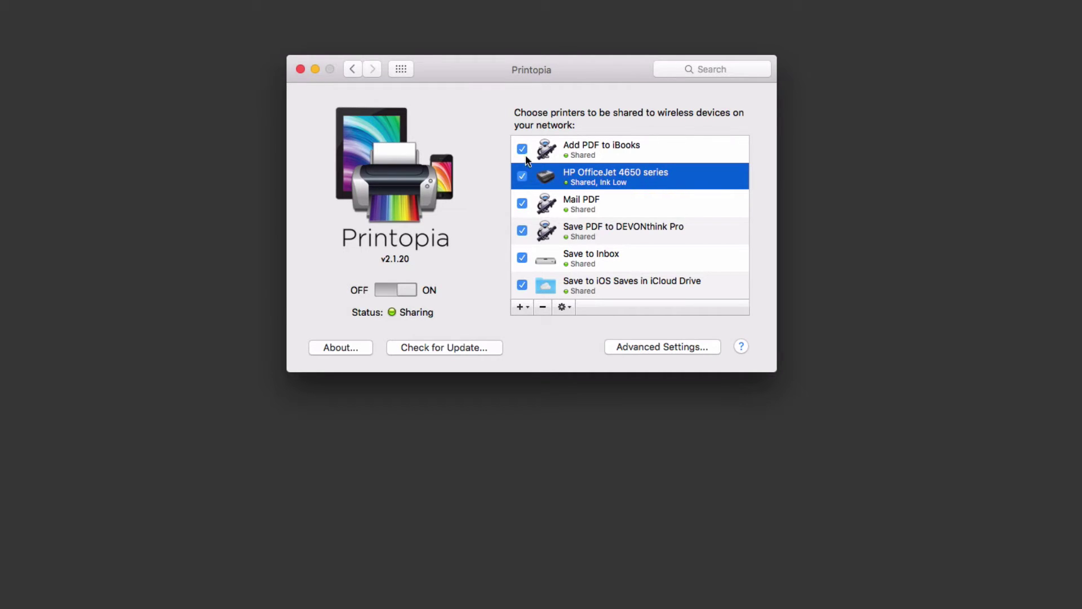
click(564, 308)
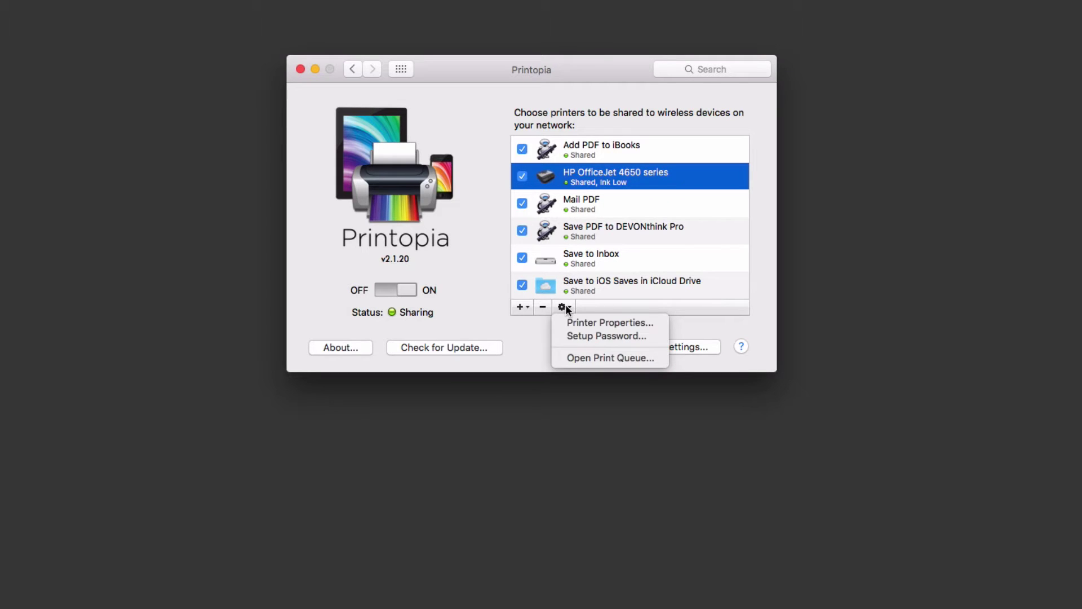
click(580, 323)
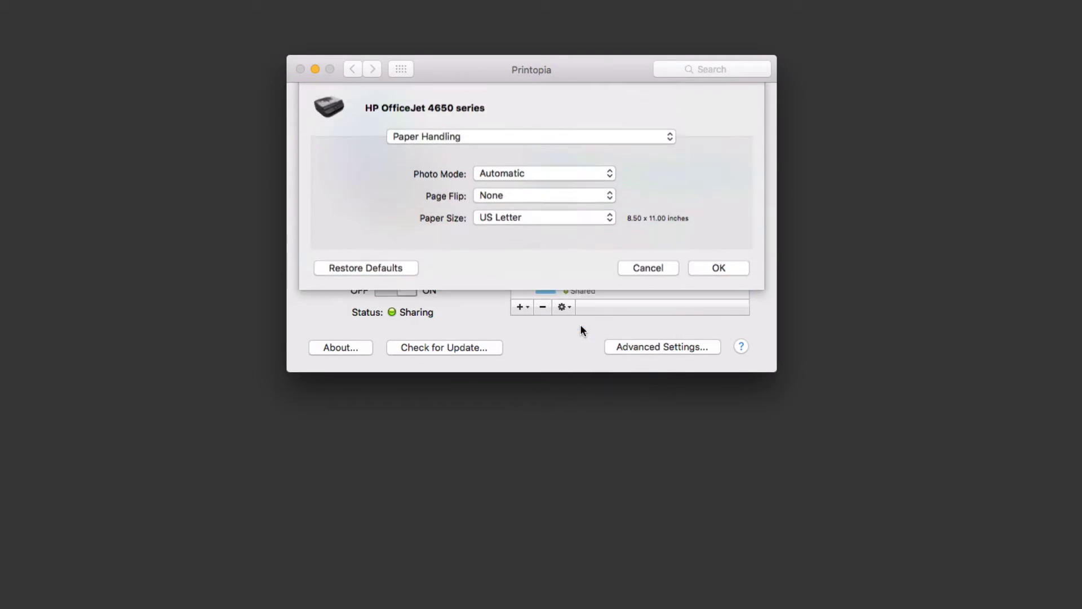
click(670, 144)
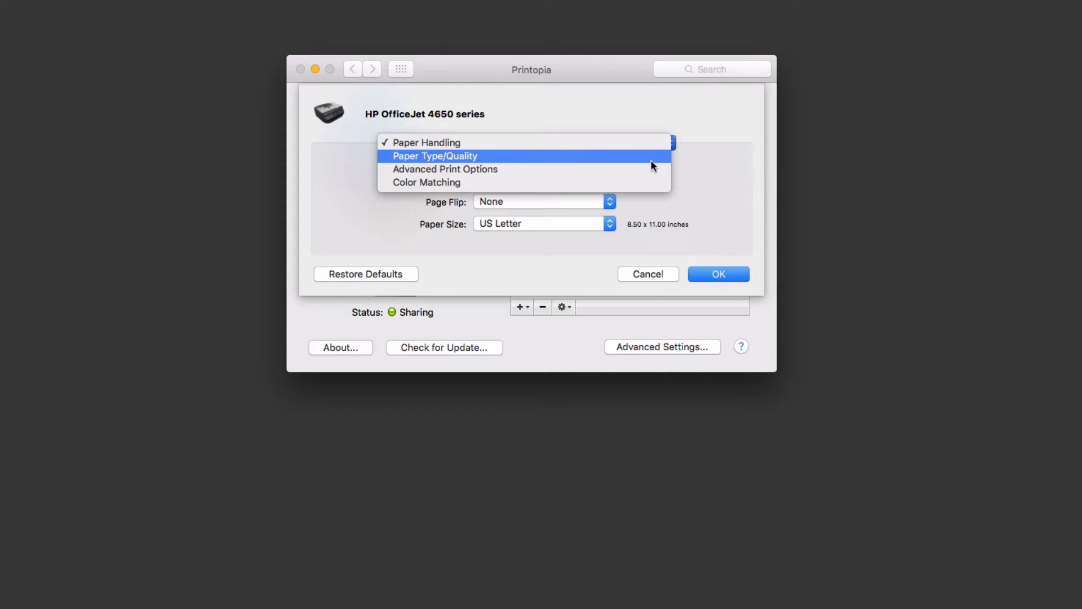
click(706, 162)
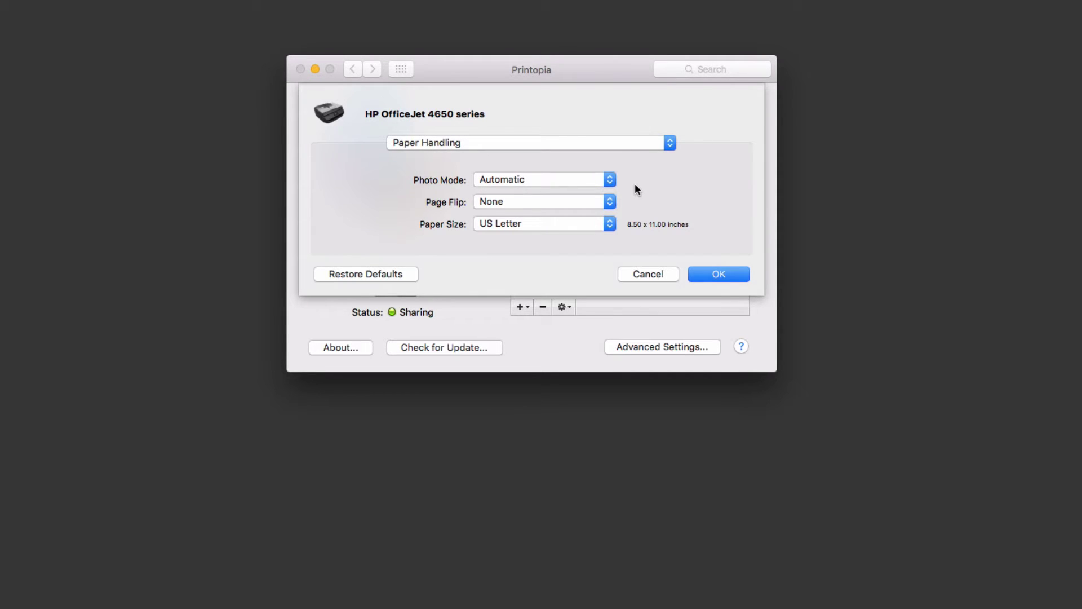
Step: Inspect the Photo Mode, Page Flip and Paper Size choices under Paper Handling and cancel the printer properties
click(614, 182)
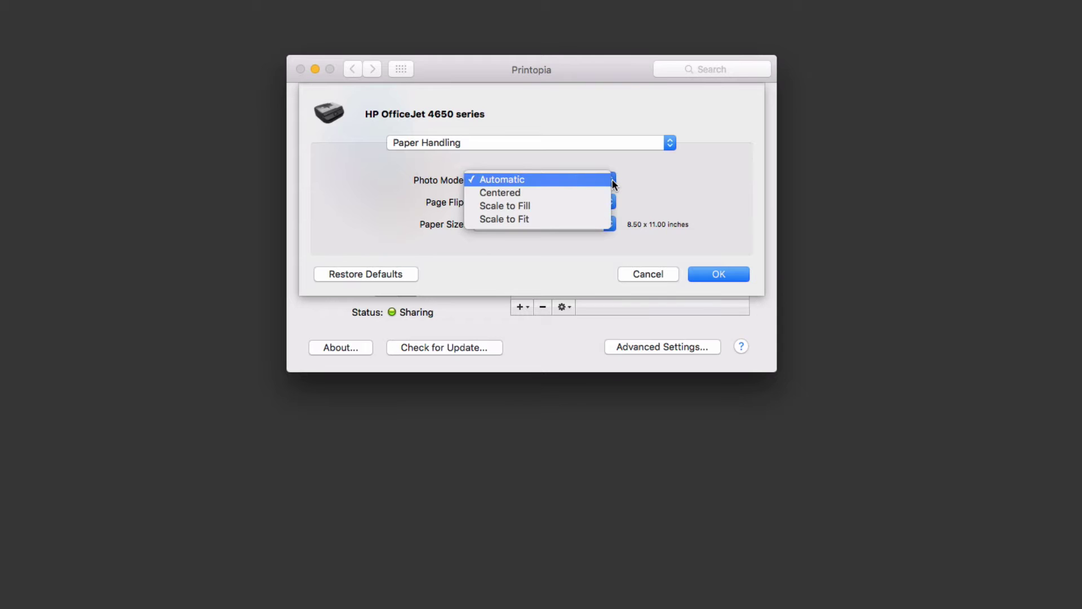
click(628, 184)
click(612, 203)
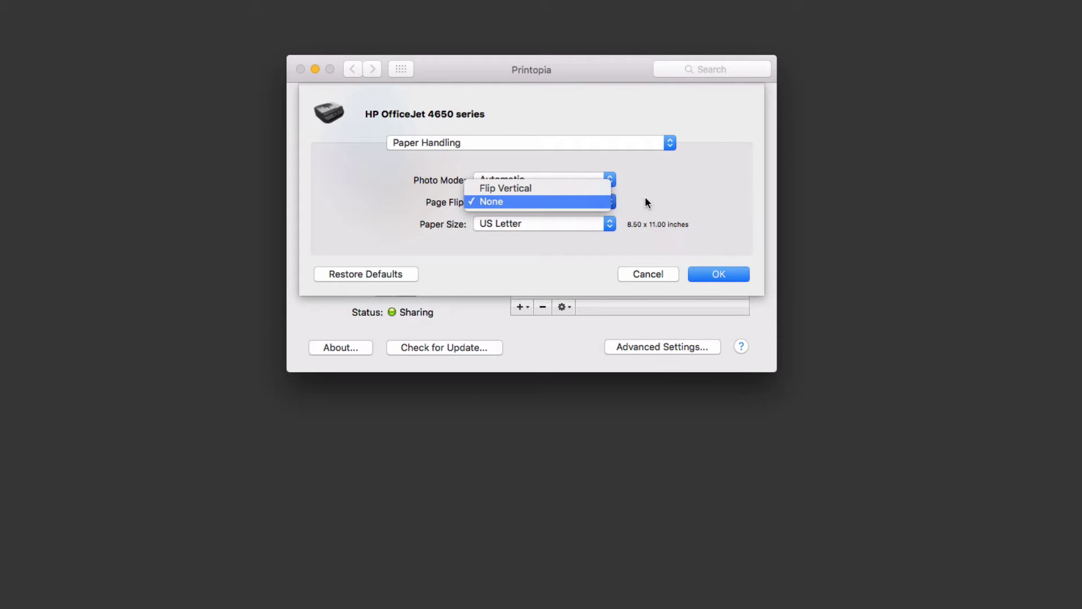
click(650, 198)
click(613, 228)
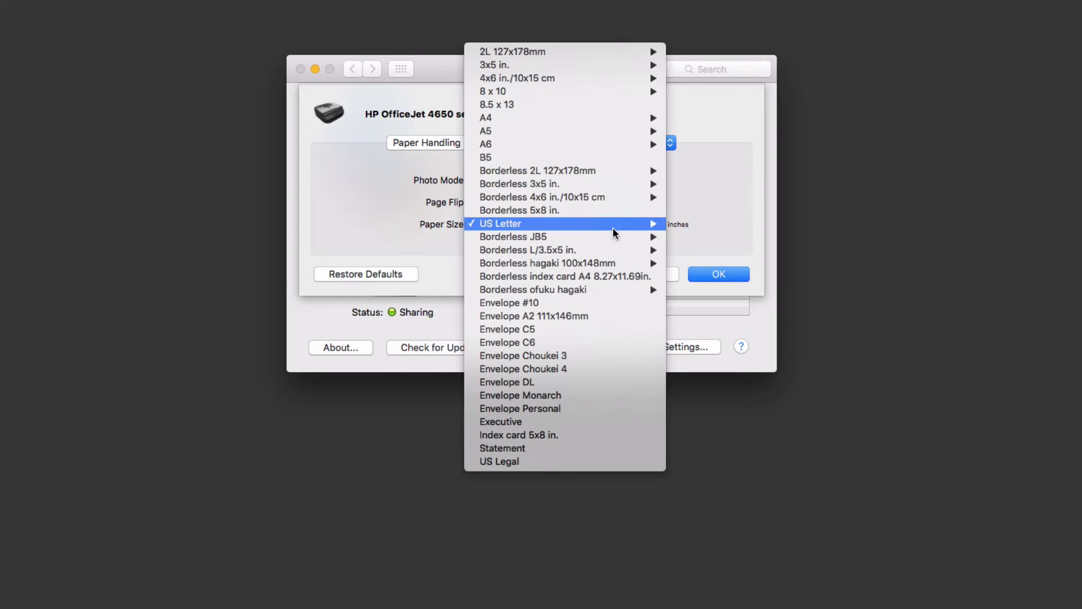
click(711, 184)
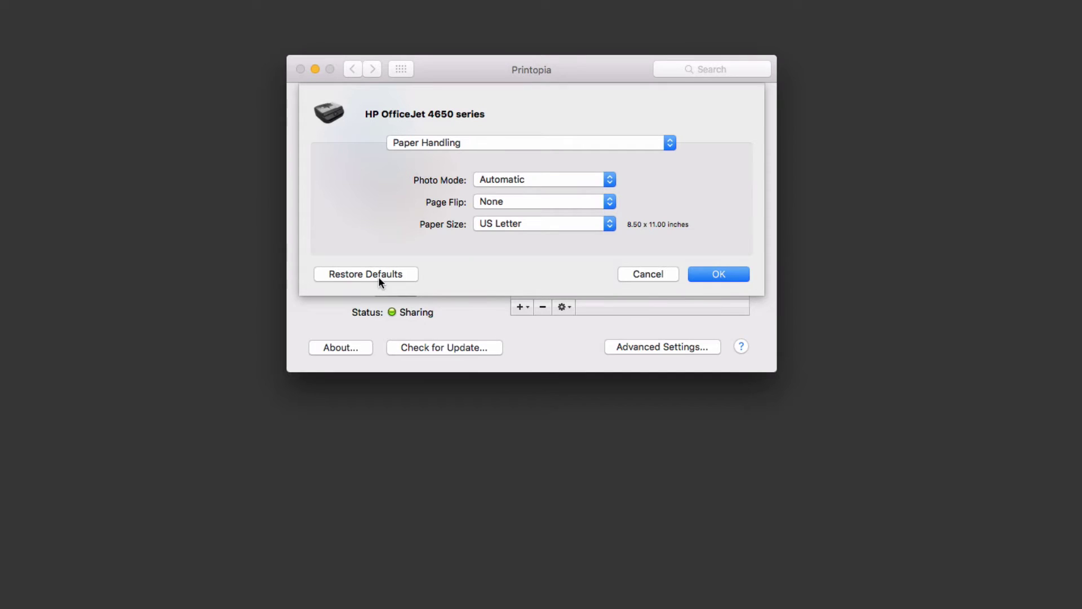
click(644, 275)
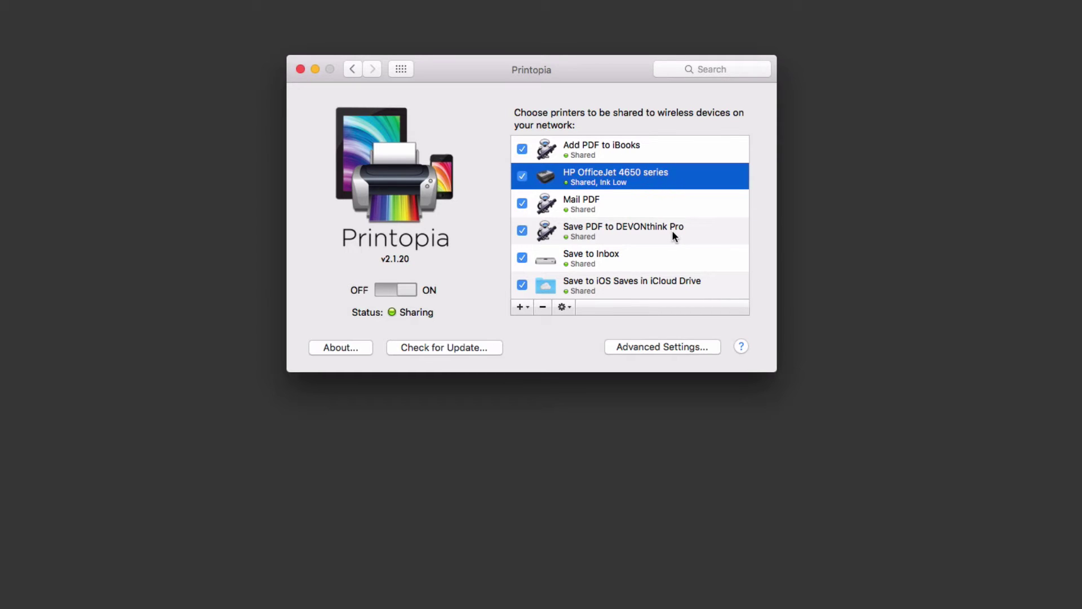
Step: Look through the remaining virtual printers in Printopia's list of shared printers
scroll(674, 236, down, 2)
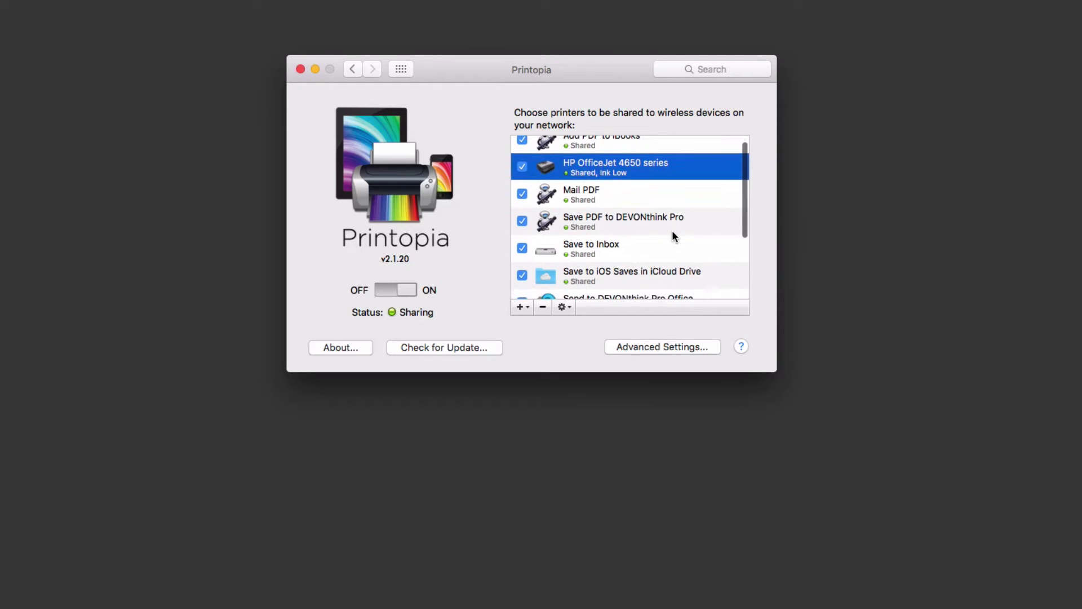
scroll(672, 232, down, 1)
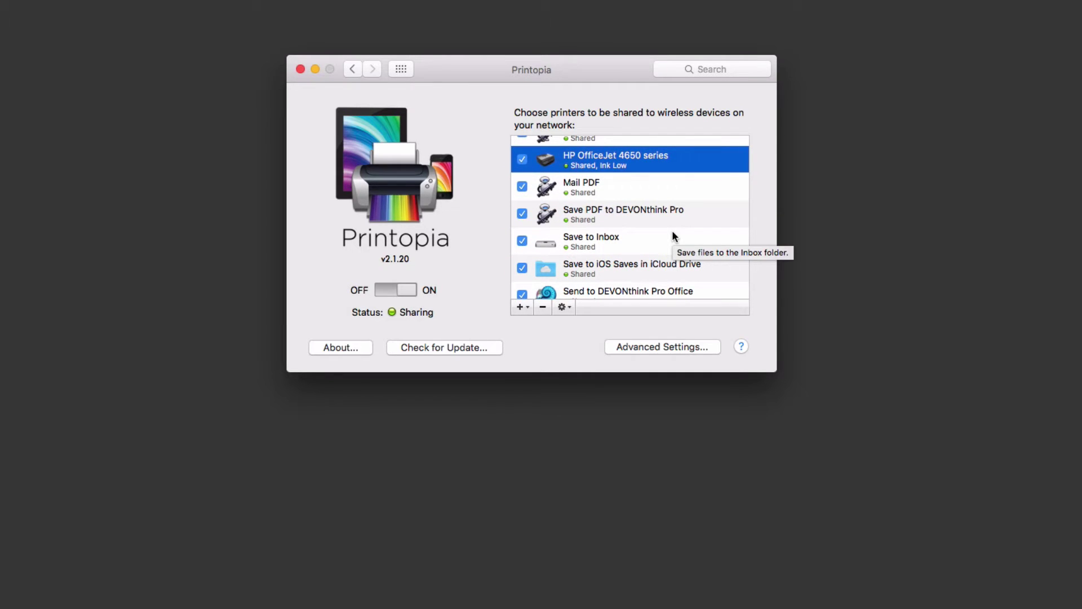
scroll(672, 231, down, 2)
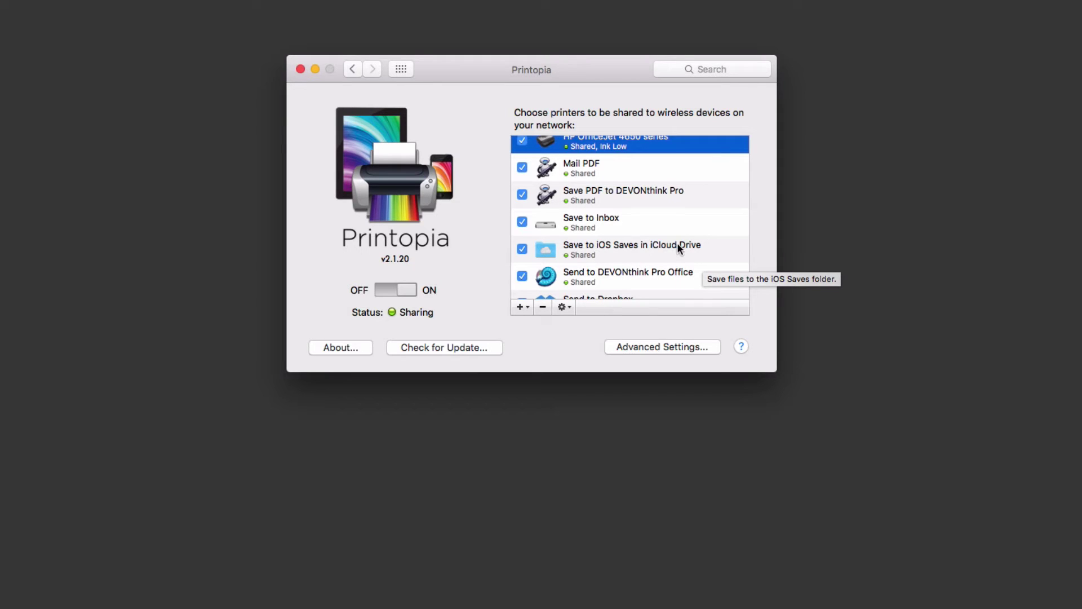
scroll(679, 247, down, 2)
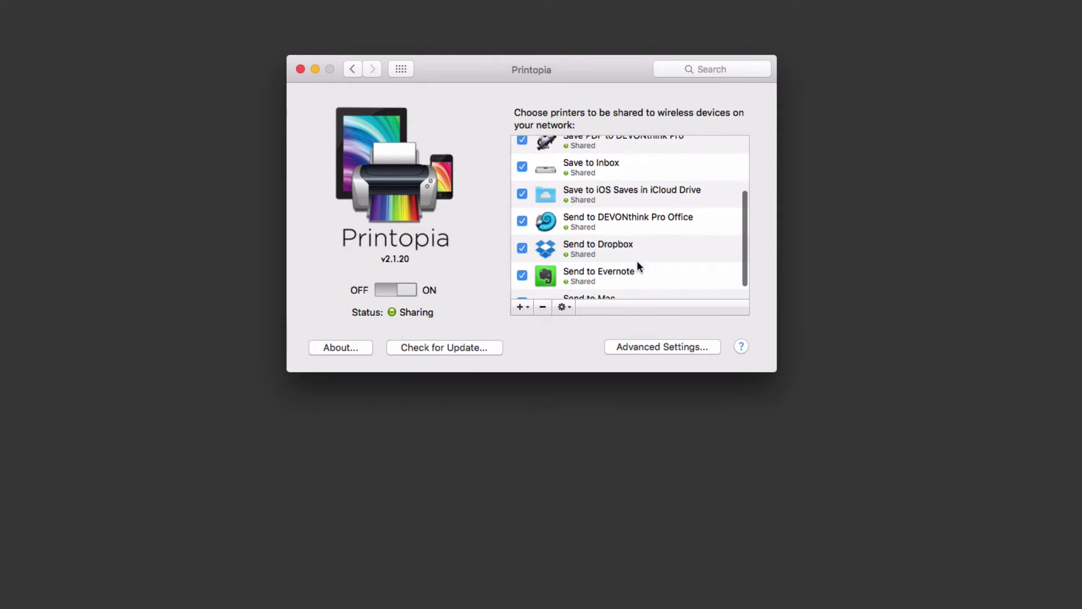
Step: Add a Save to Folder virtual printer that saves files to the Movies folder
scroll(642, 251, down, 1)
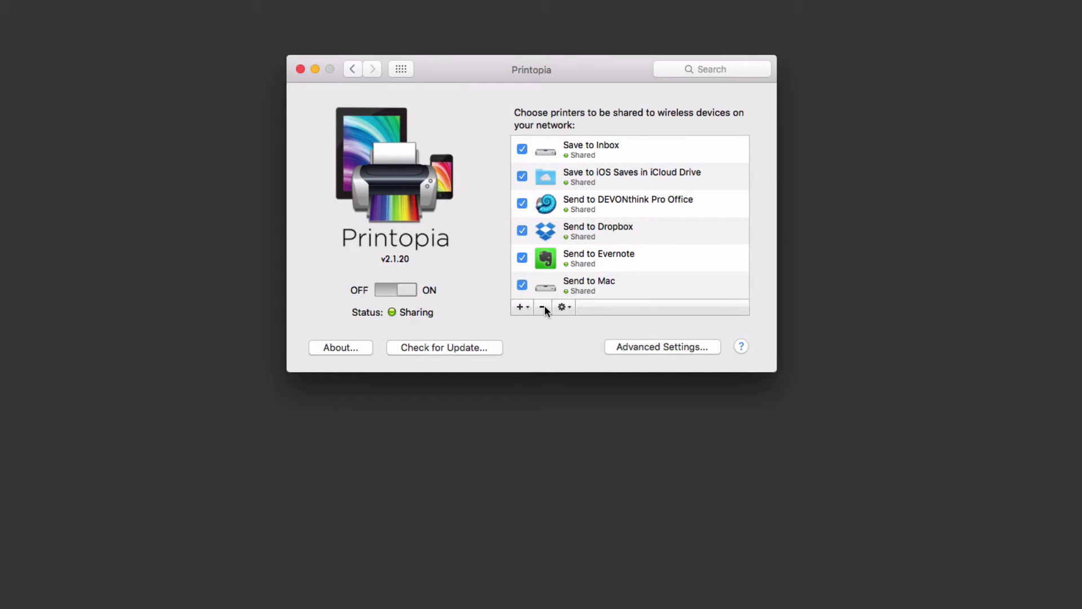
click(525, 306)
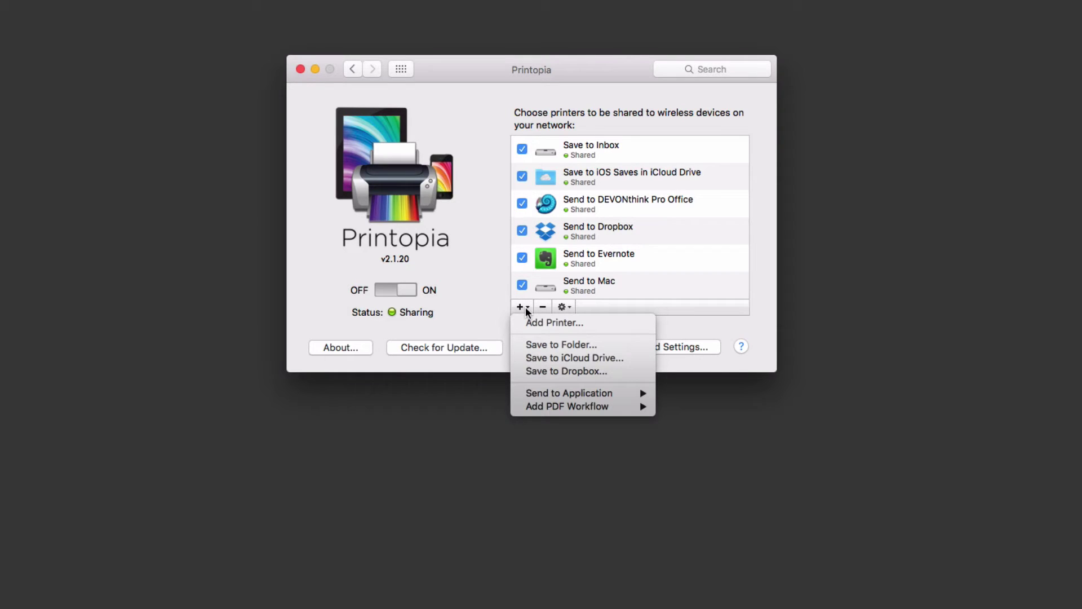
click(589, 345)
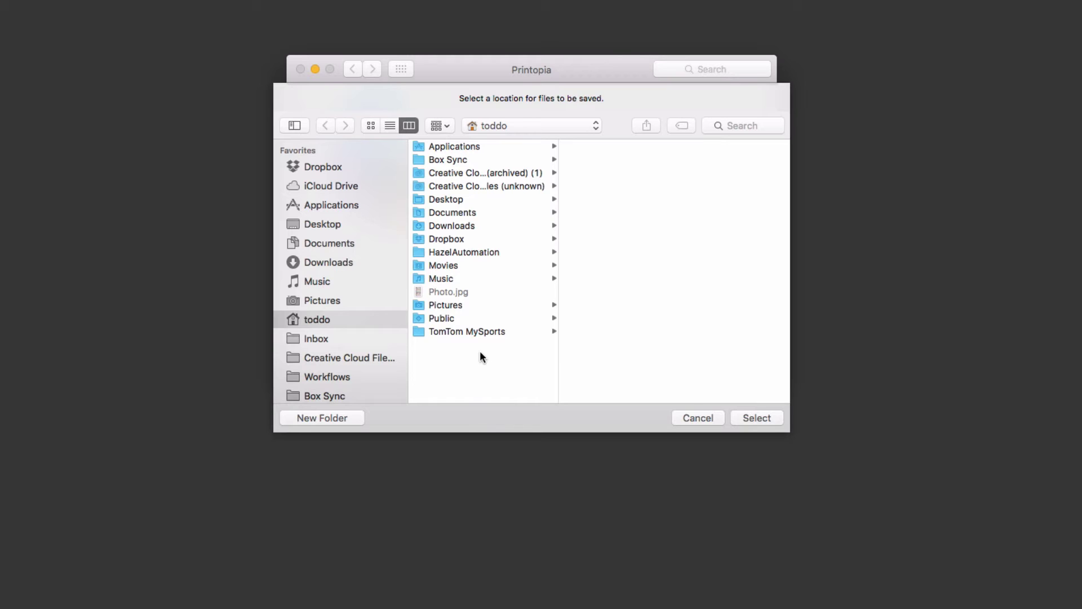
click(449, 265)
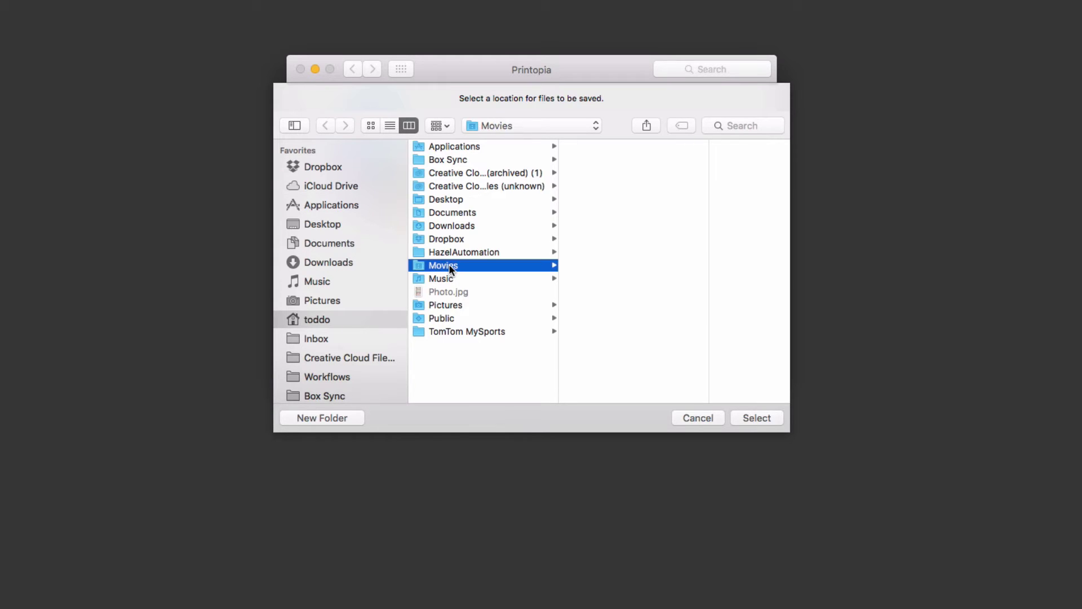
click(757, 418)
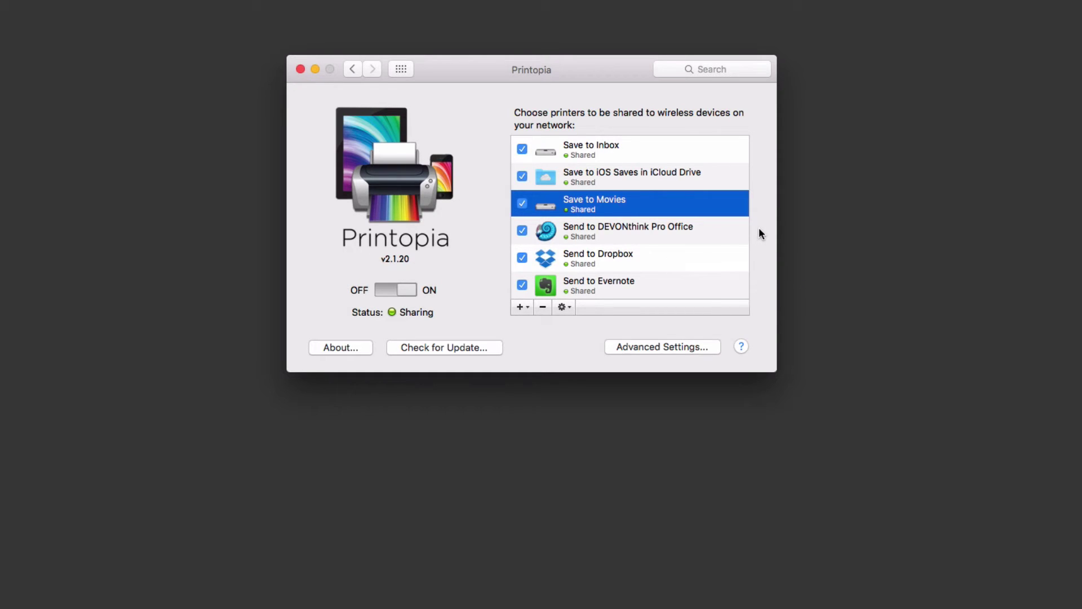
Step: View the applications offered as Send to Application destinations for a new virtual printer
click(522, 307)
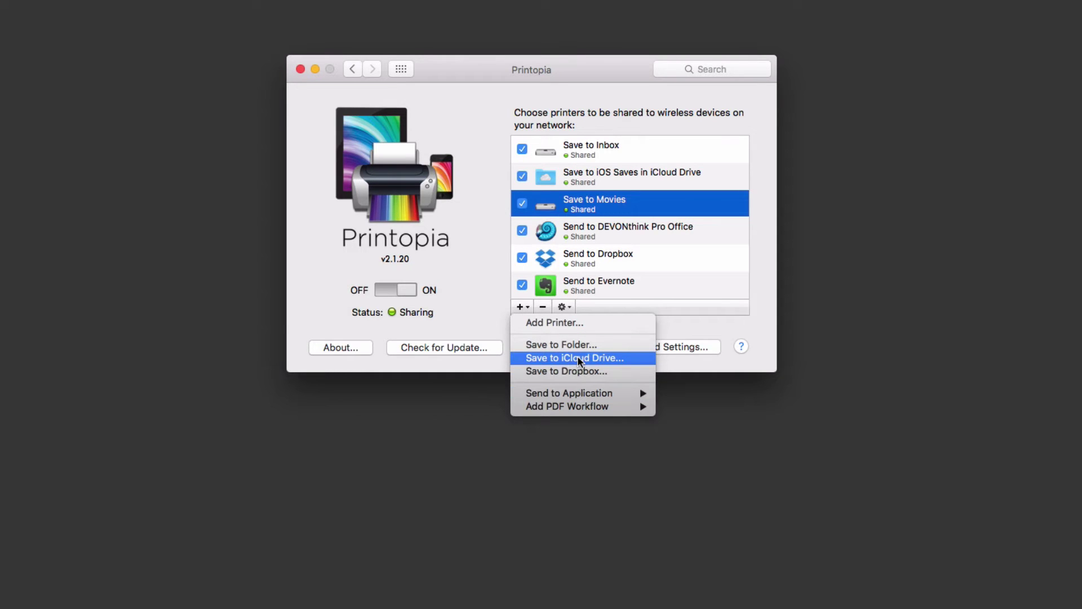
mouse_move(582, 392)
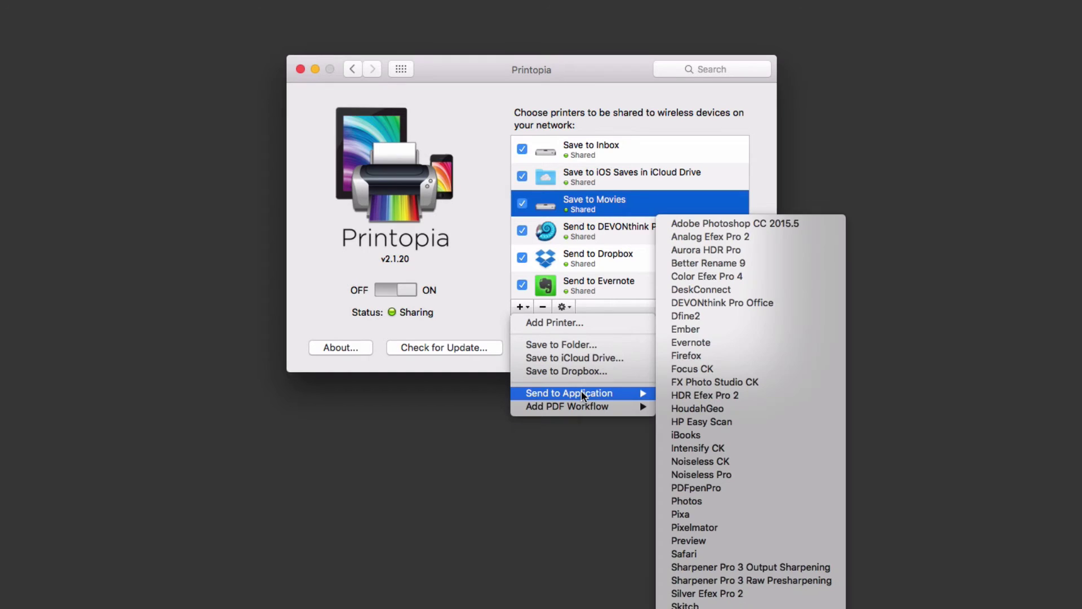
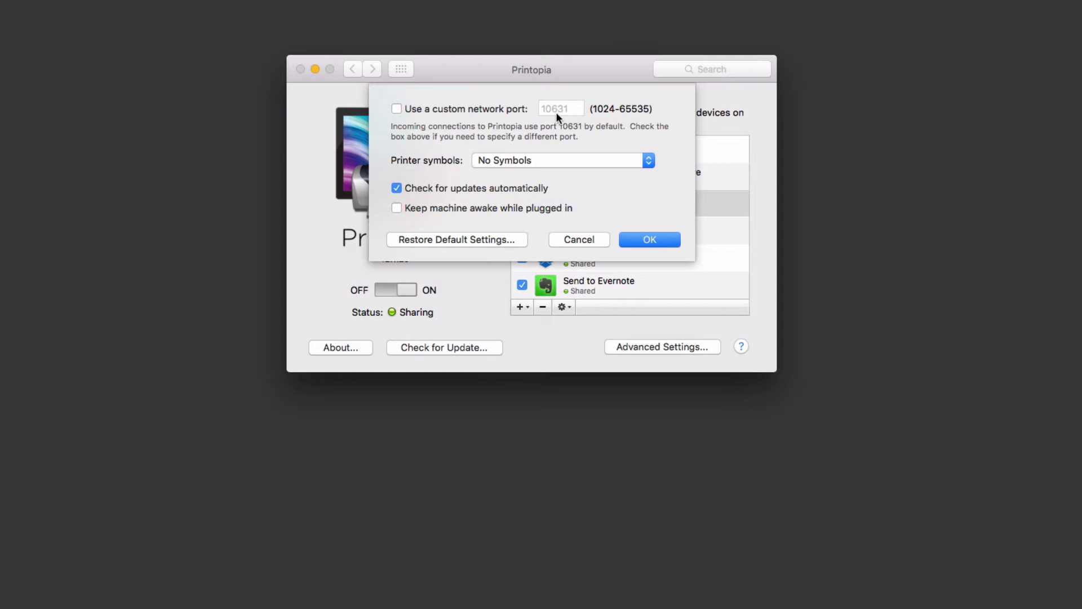
Step: Inspect the Printer symbols choices in Advanced Settings, cancel the settings, and review the list of shared printers
click(649, 162)
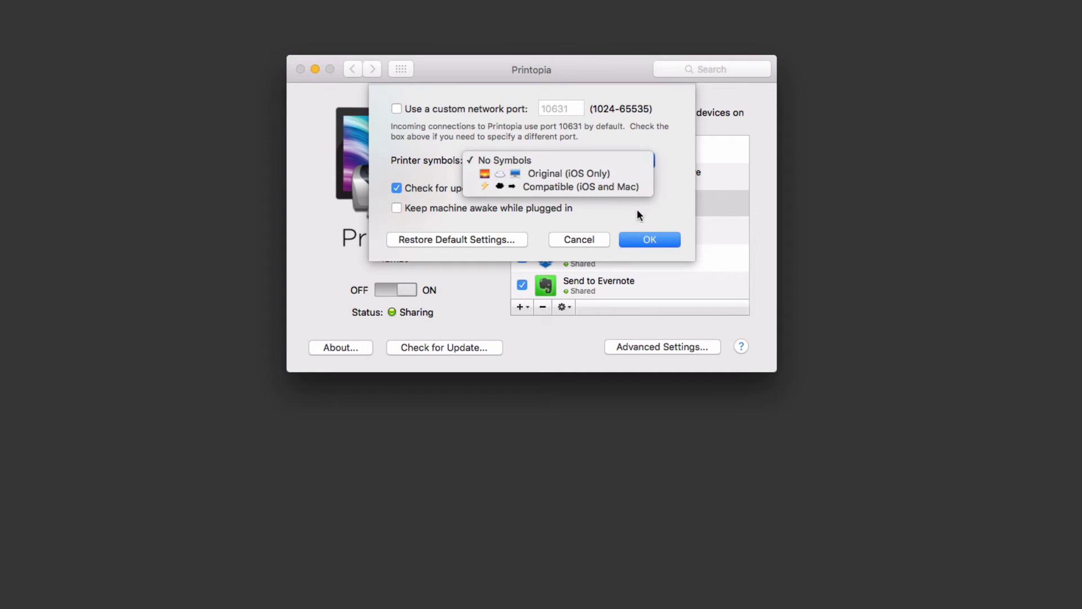
click(673, 170)
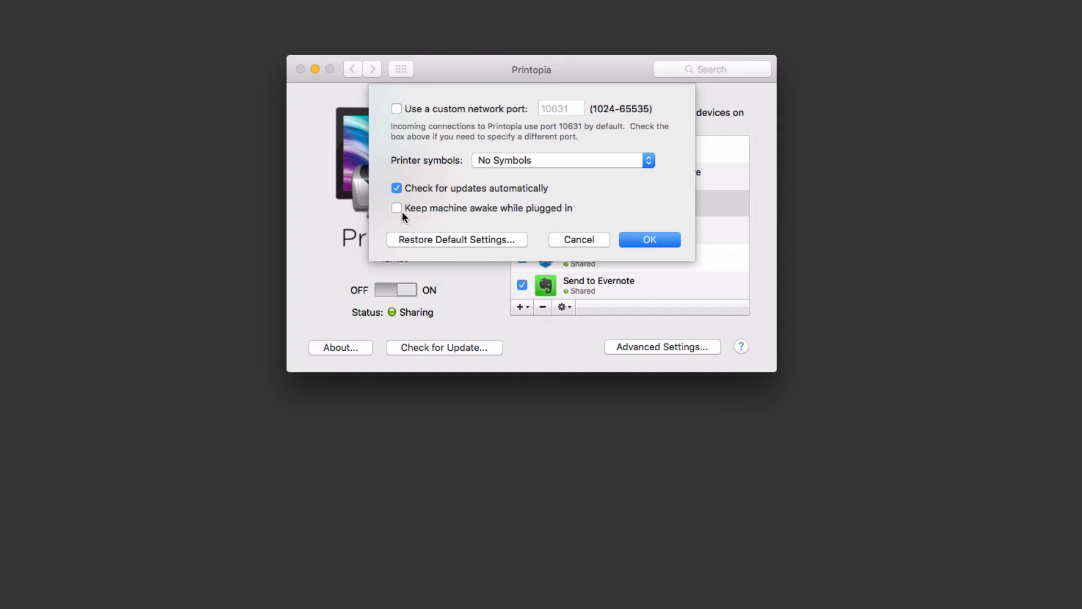
click(569, 239)
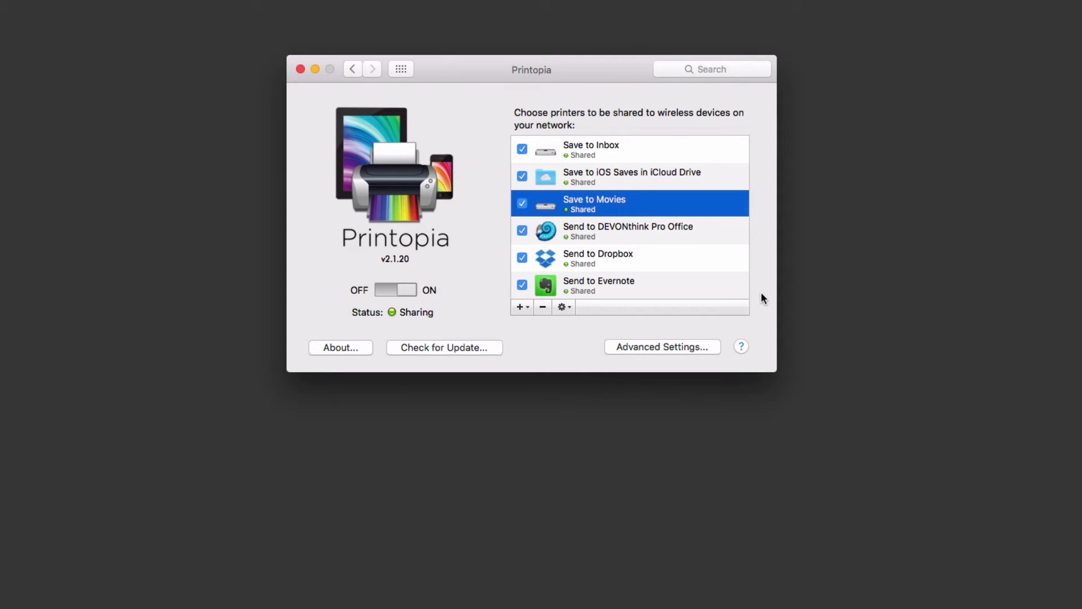
scroll(609, 272, down, 3)
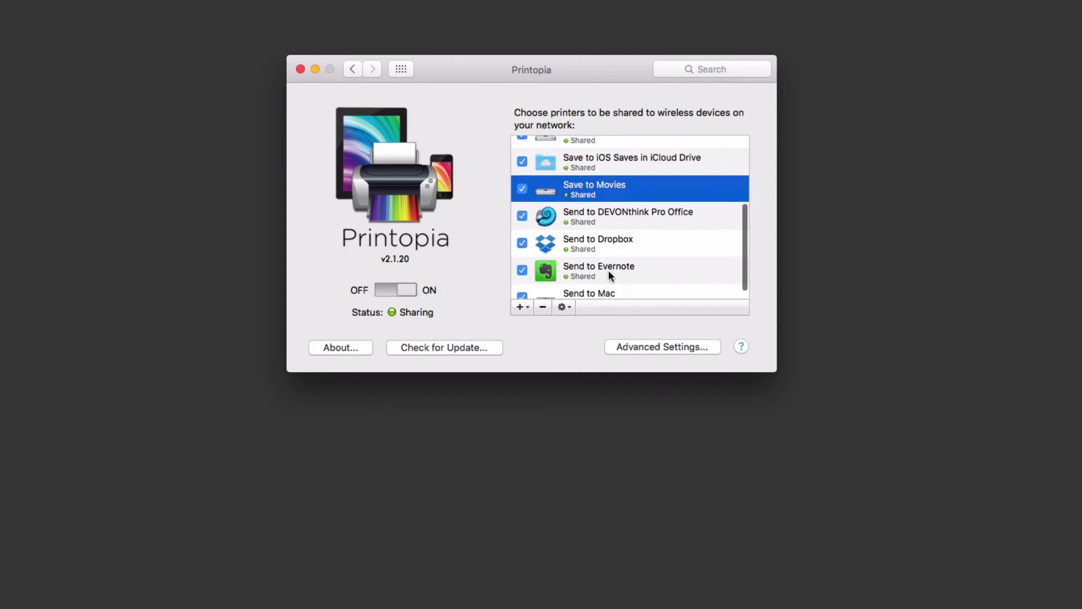
scroll(609, 275, up, 5)
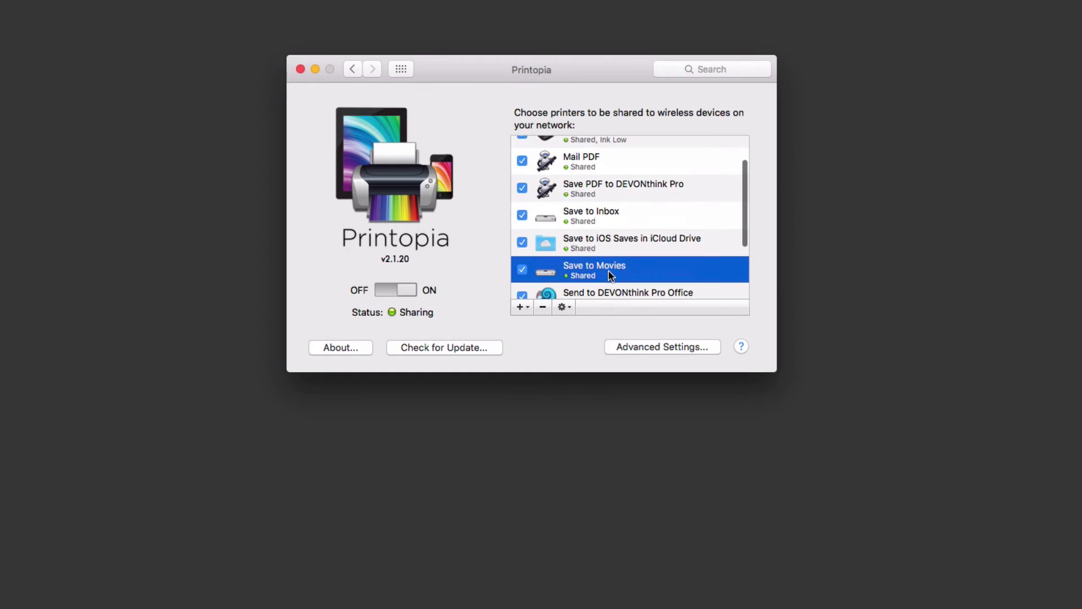
scroll(609, 275, up, 2)
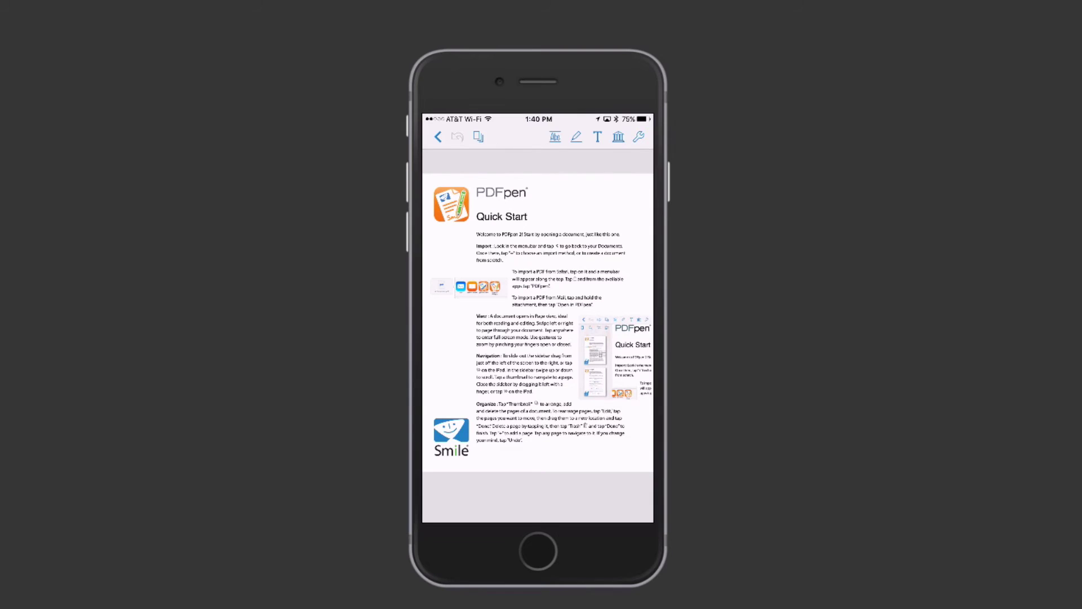
Step: Switch to PDFpen on the iPhone, review the available printers, and print the Quick Start document to Send to Mac
click(638, 137)
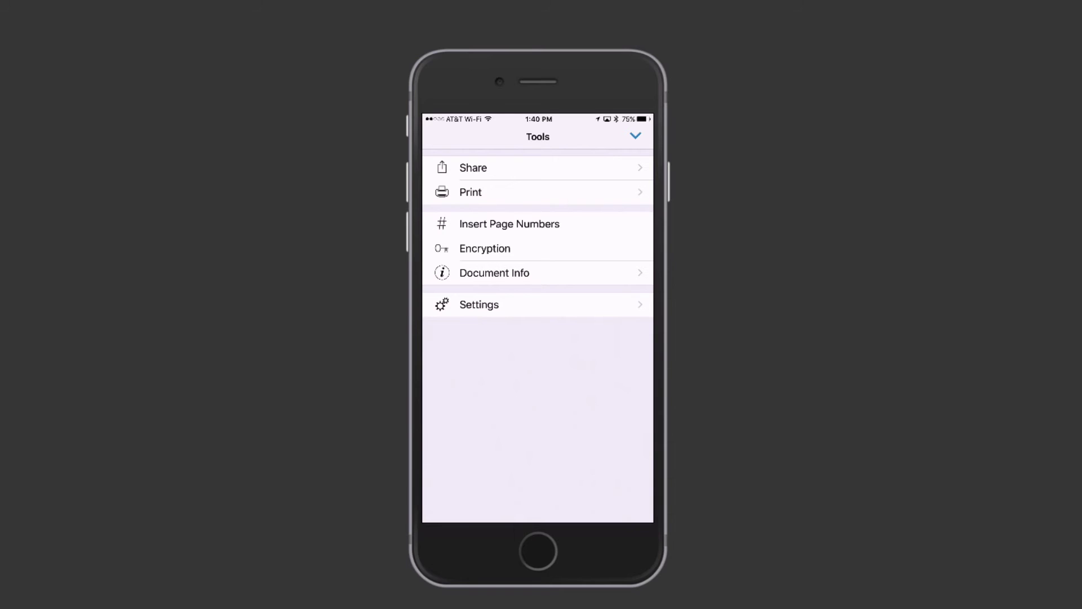
click(471, 191)
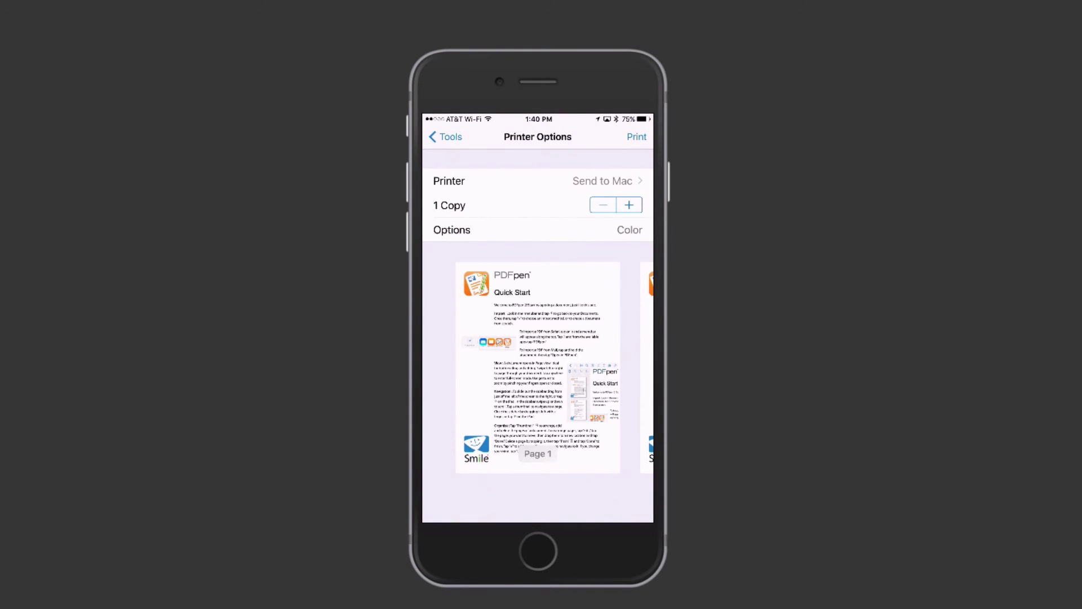
click(536, 180)
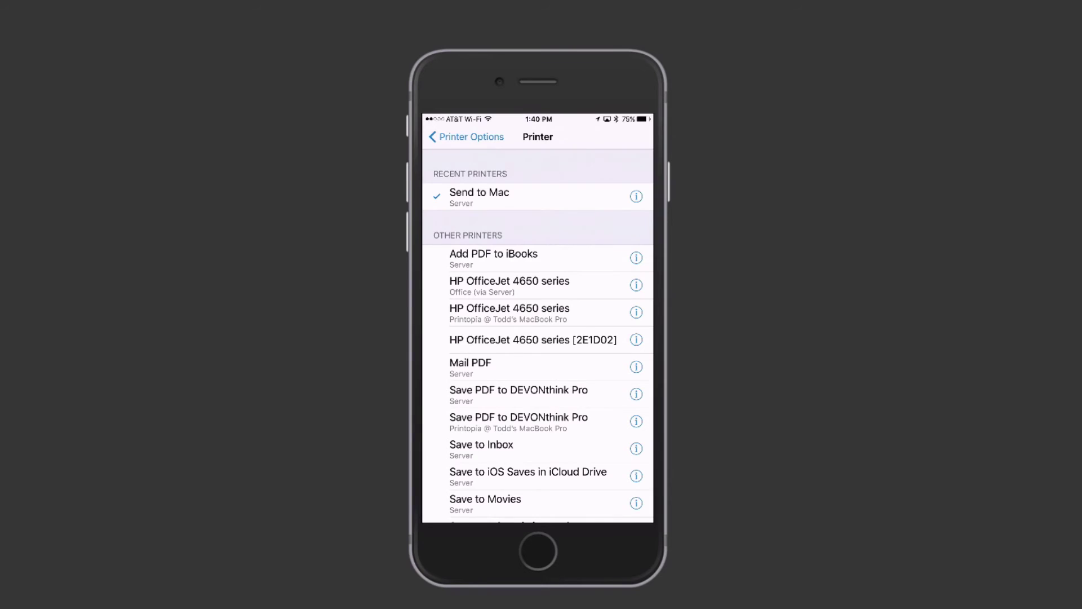
scroll(538, 336, down, 3)
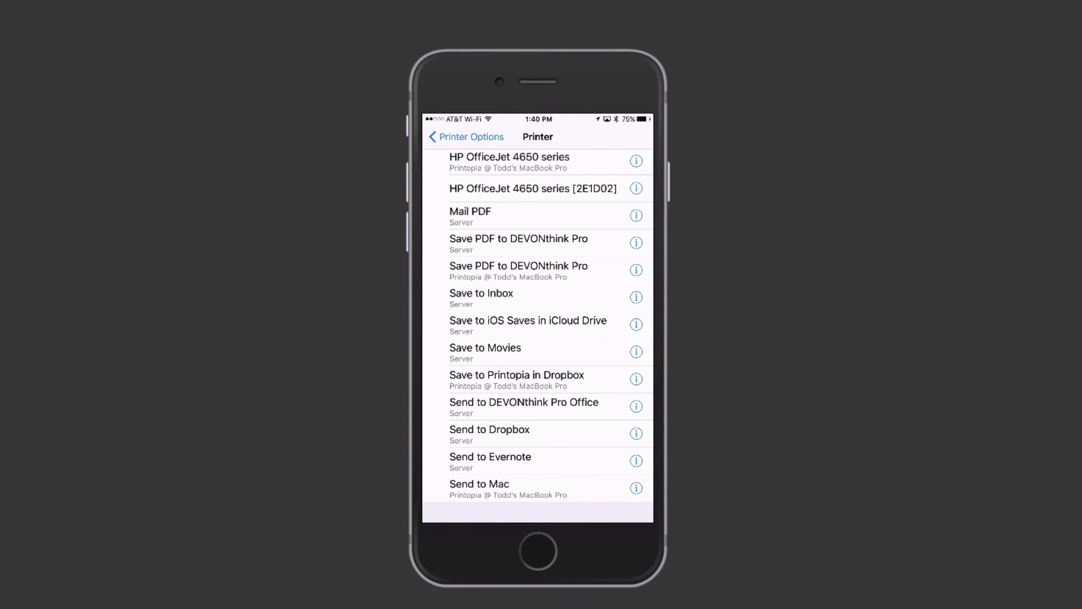
scroll(537, 335, down, 2)
scroll(538, 335, up, 5)
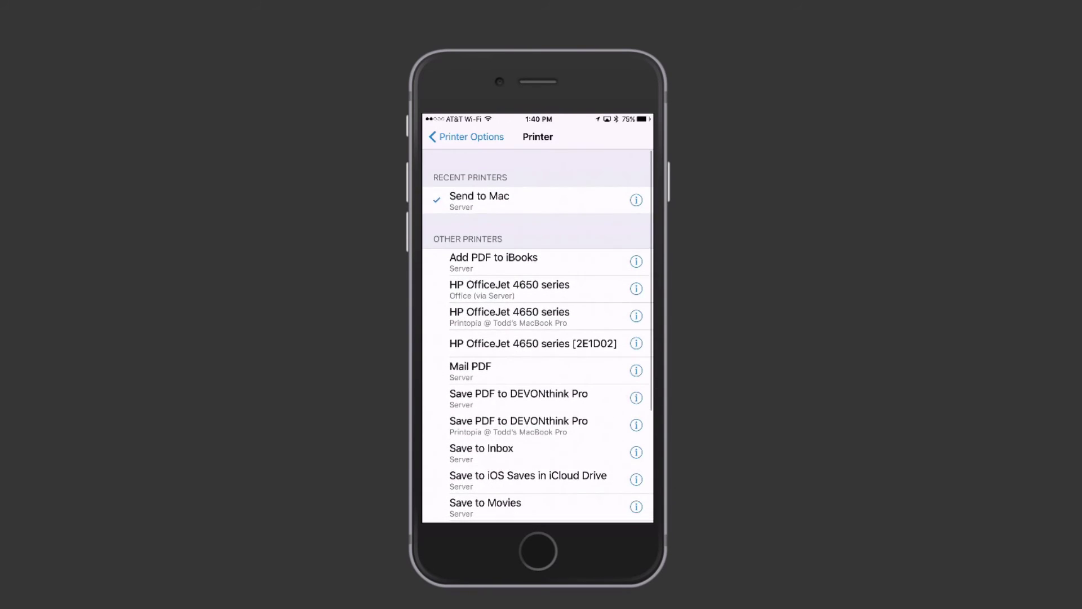
scroll(537, 336, down, 1)
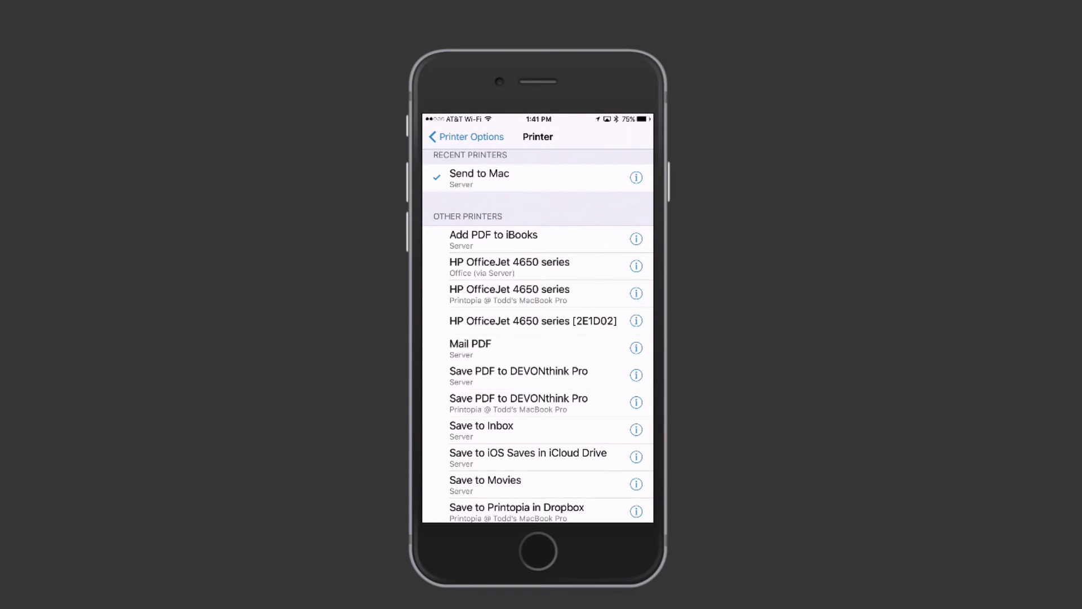
click(466, 136)
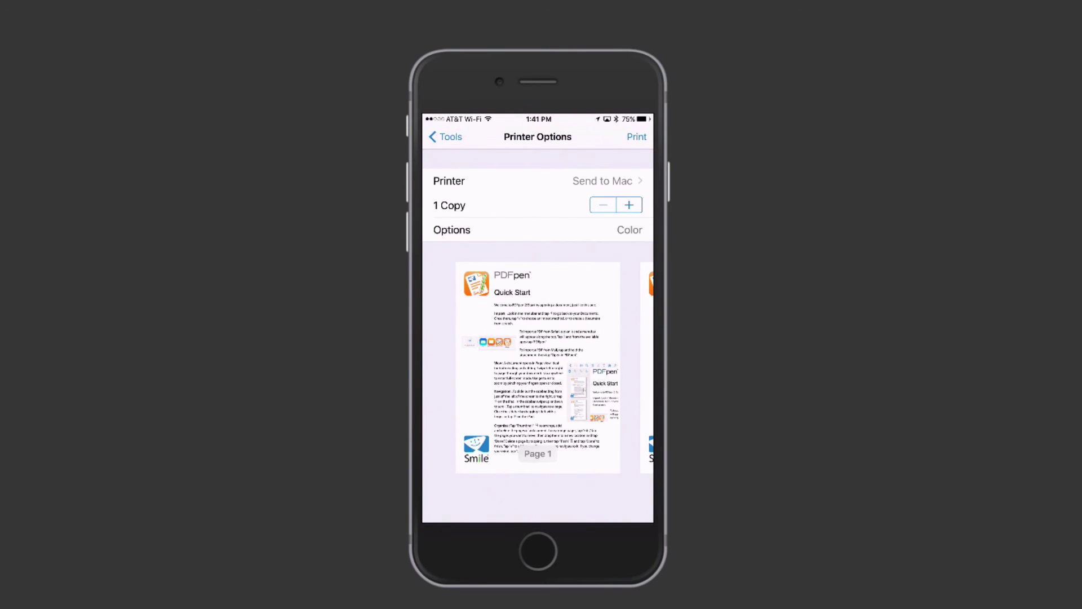
click(636, 136)
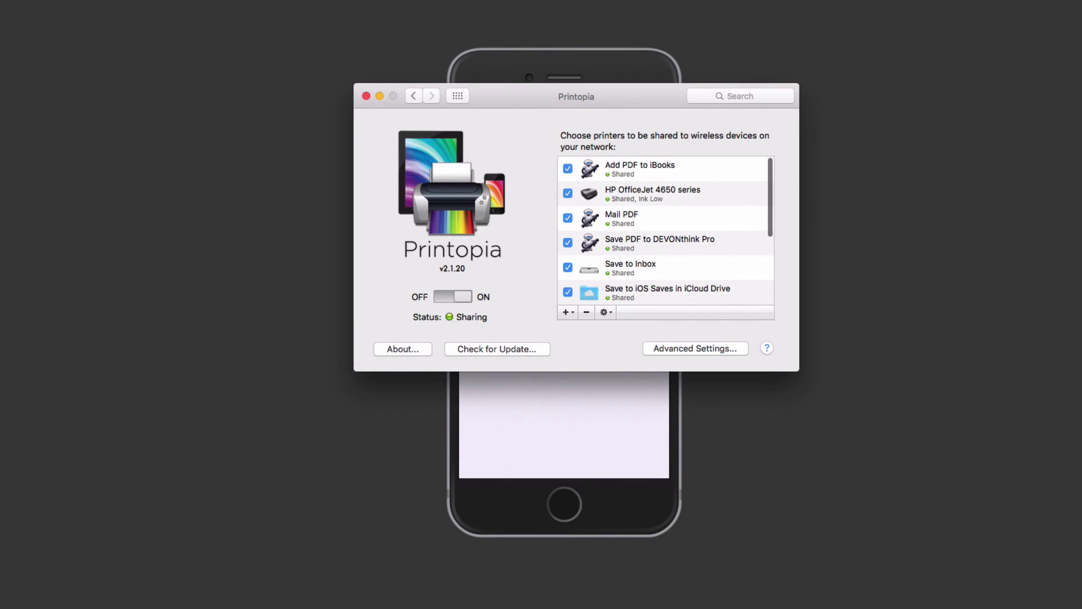
Step: Switch to Printopia on the Mac, check the printer properties of the Send to Mac virtual printer, and minimize the window
scroll(665, 231, down, 5)
click(665, 280)
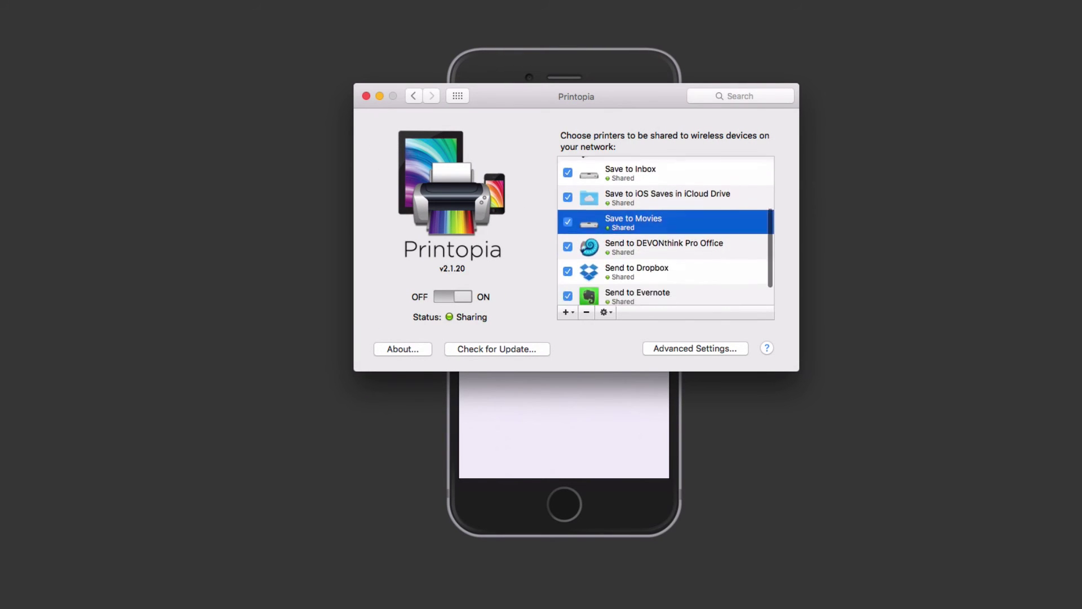
scroll(665, 231, down, 1)
click(665, 292)
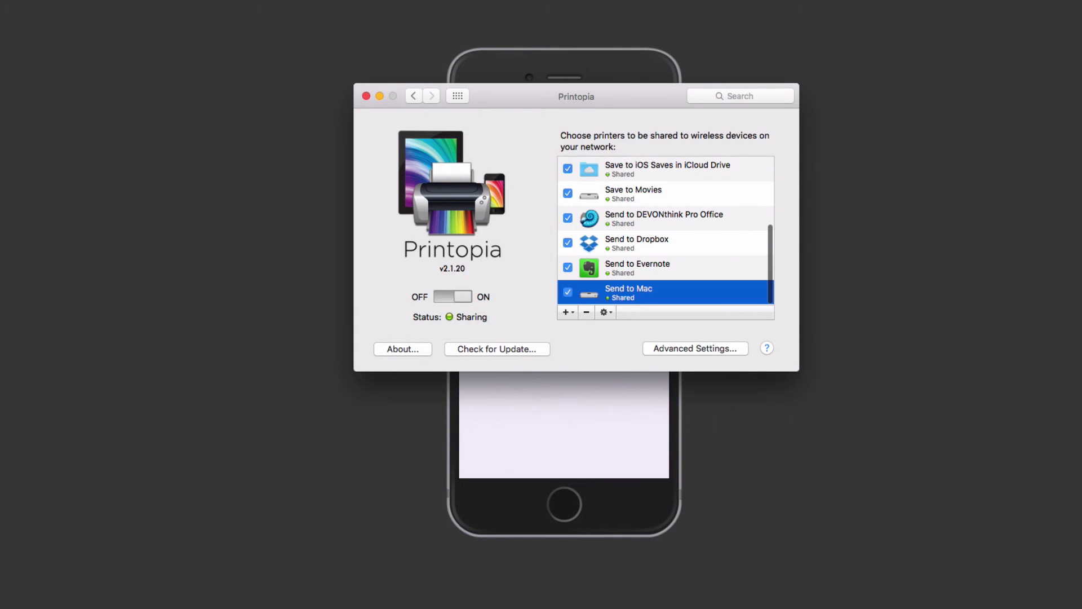
scroll(665, 237, down, 1)
click(606, 313)
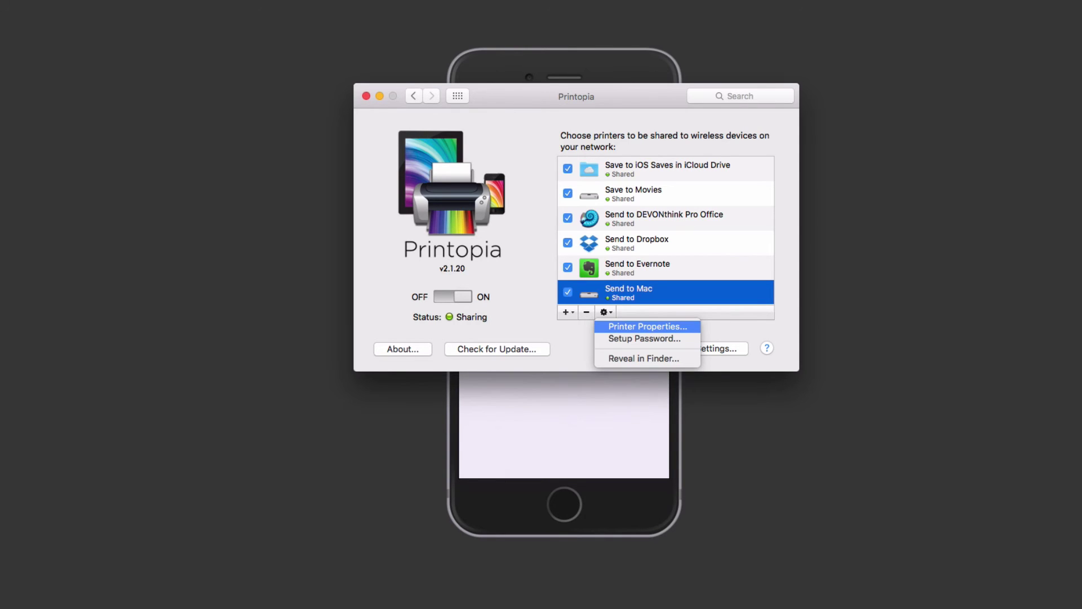
click(647, 326)
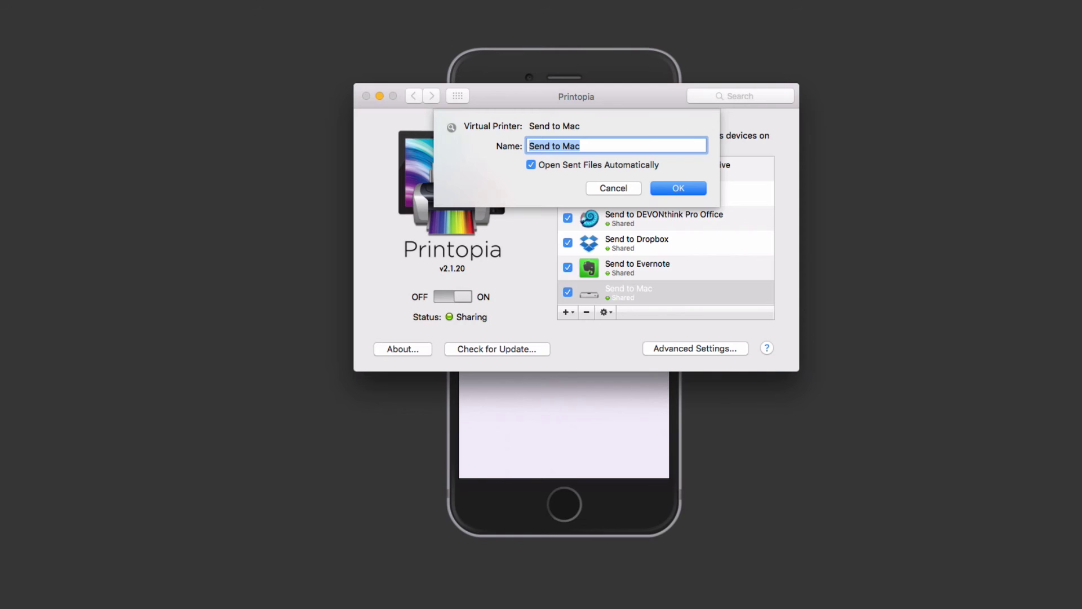
key(Return)
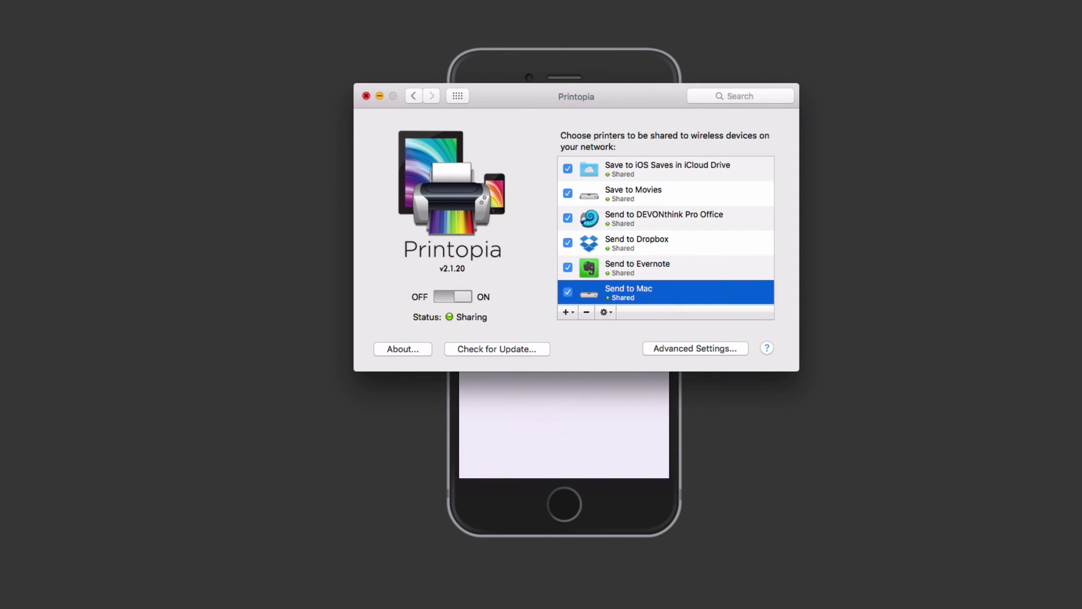
click(379, 95)
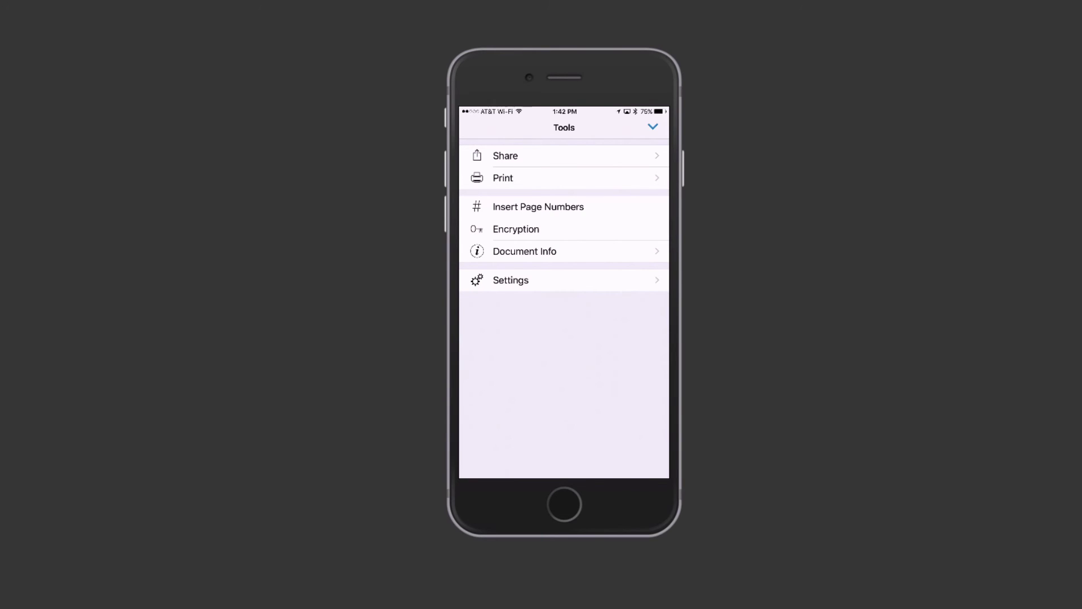
Step: Print the Quick Start document from PDFpen on the iPhone to Add PDF to iBooks, and quit iBooks on the Mac
click(503, 177)
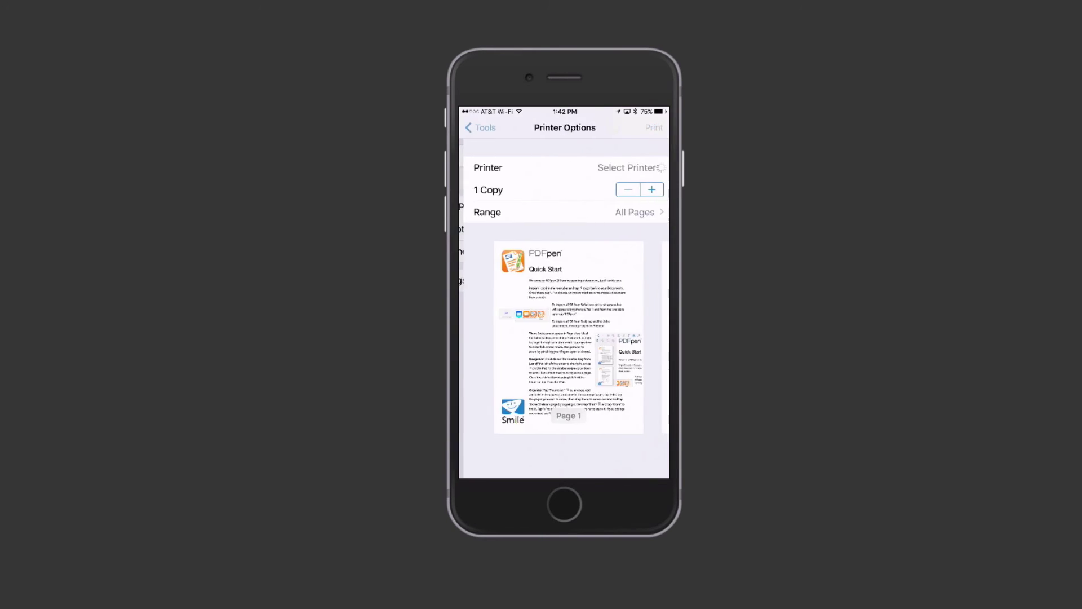
click(564, 167)
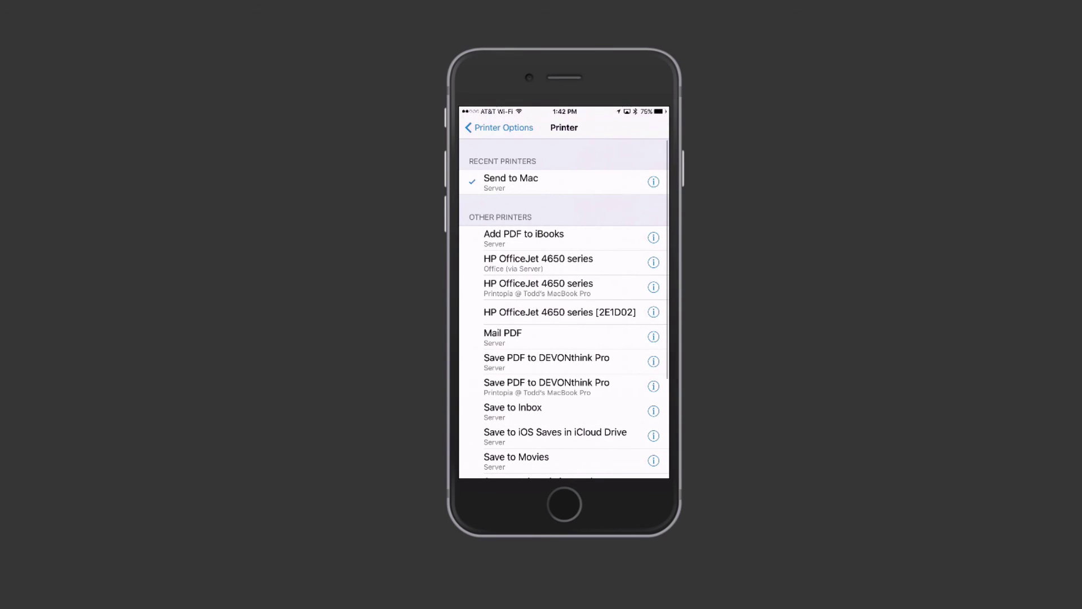
scroll(563, 307, down, 2)
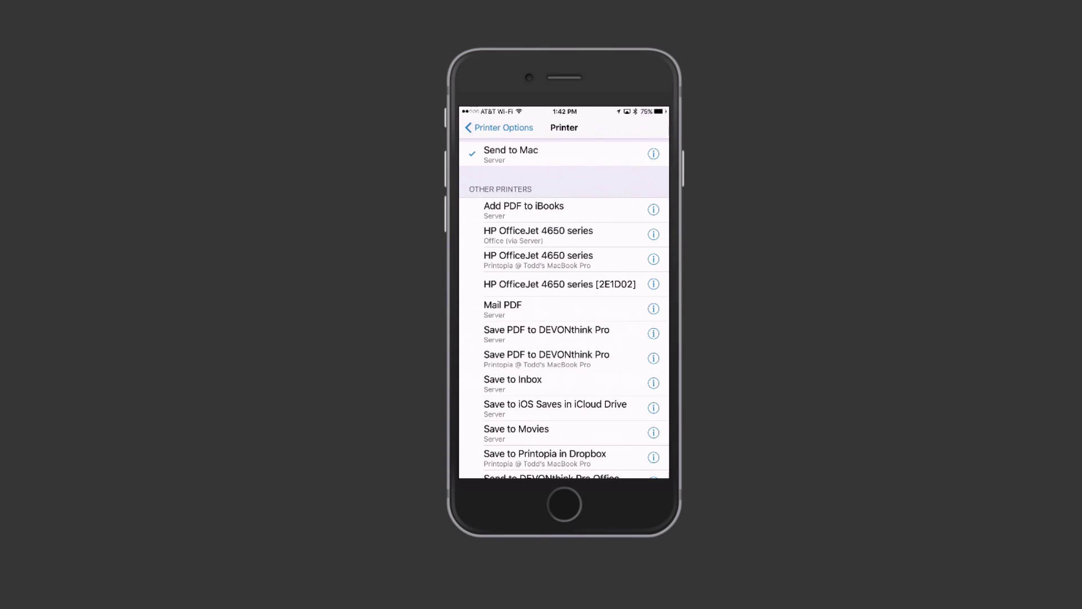
scroll(563, 309, down, 3)
scroll(564, 310, down, 2)
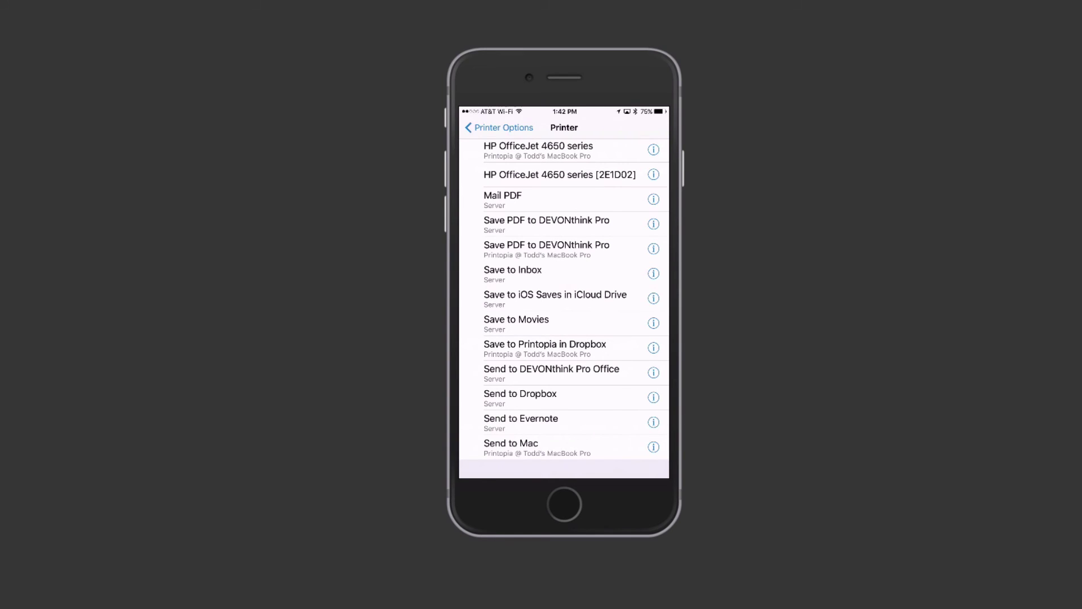
scroll(563, 309, up, 5)
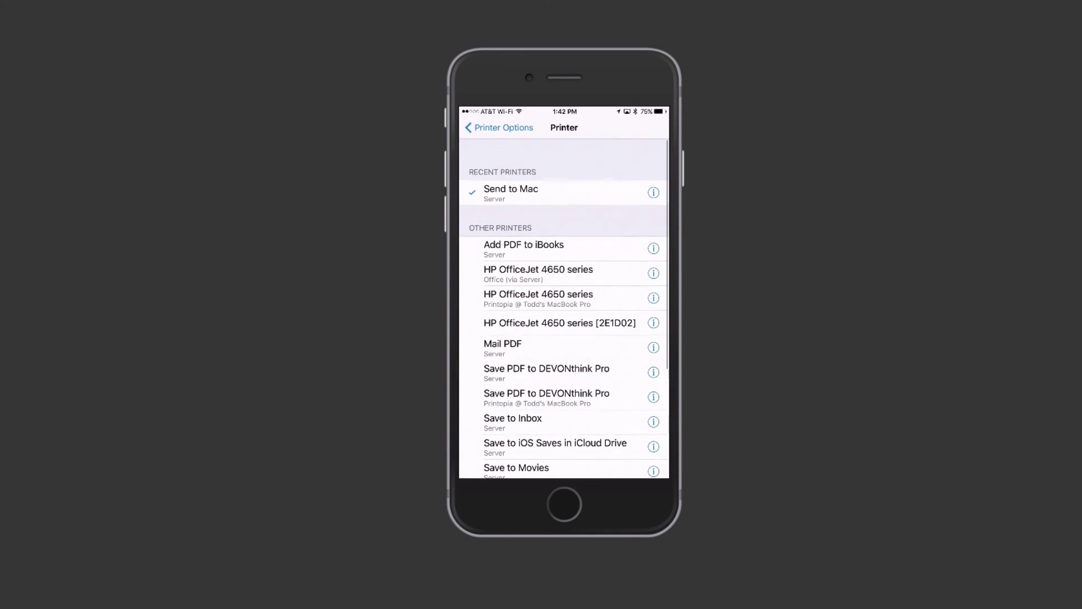
click(524, 240)
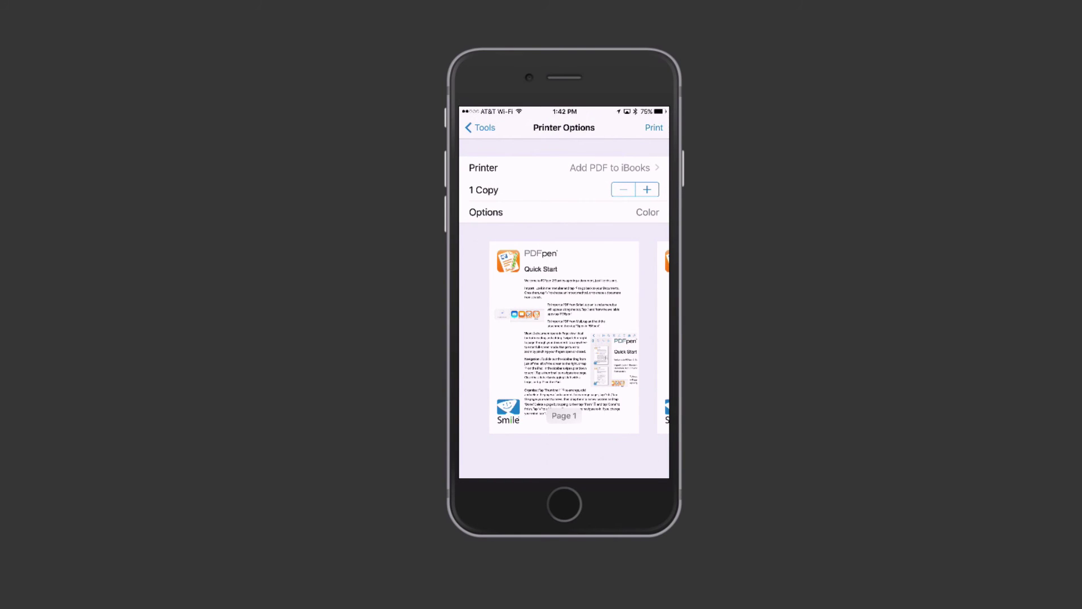
click(480, 127)
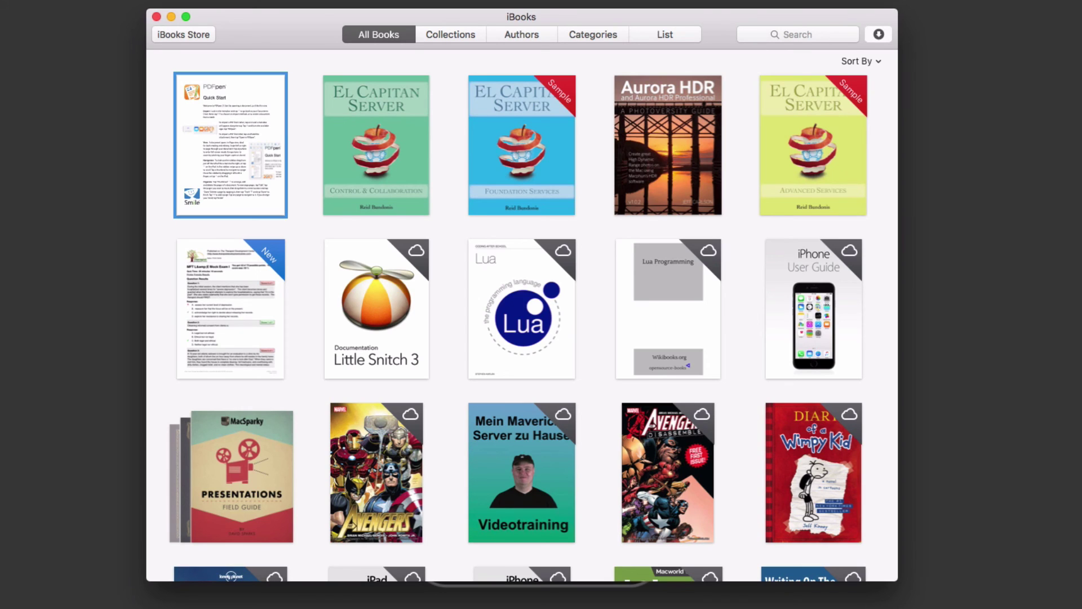
key(super+q)
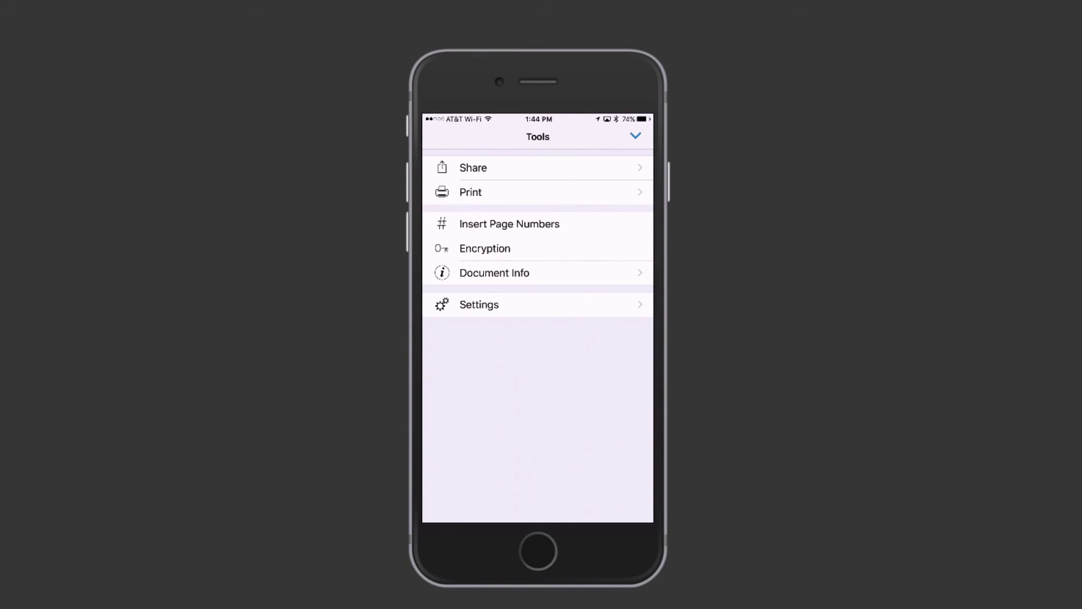